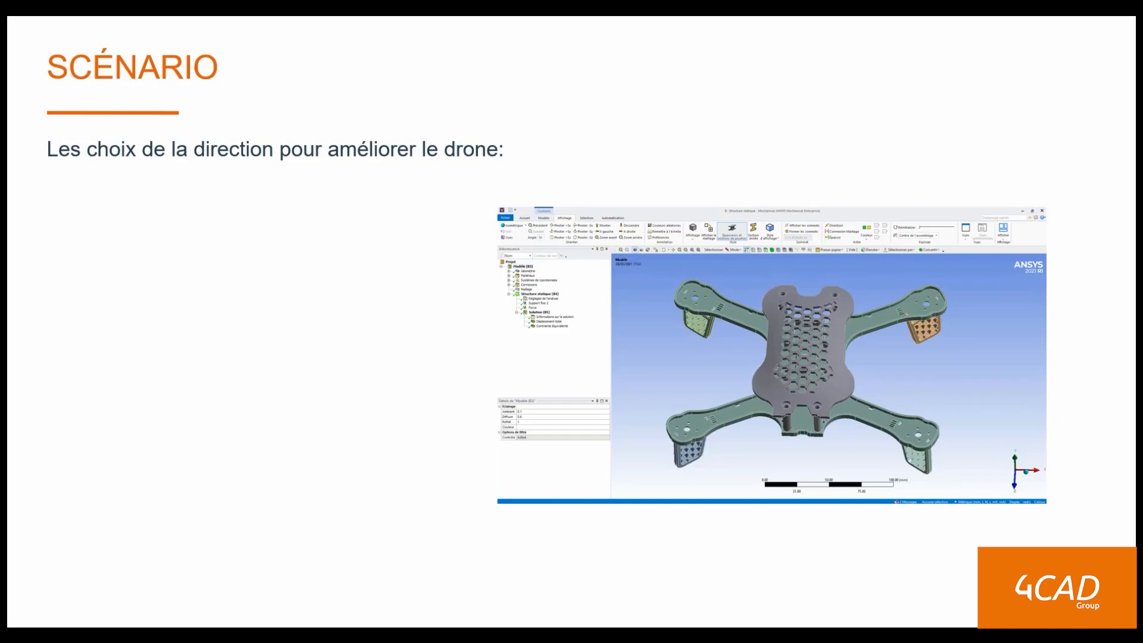
key("Right")
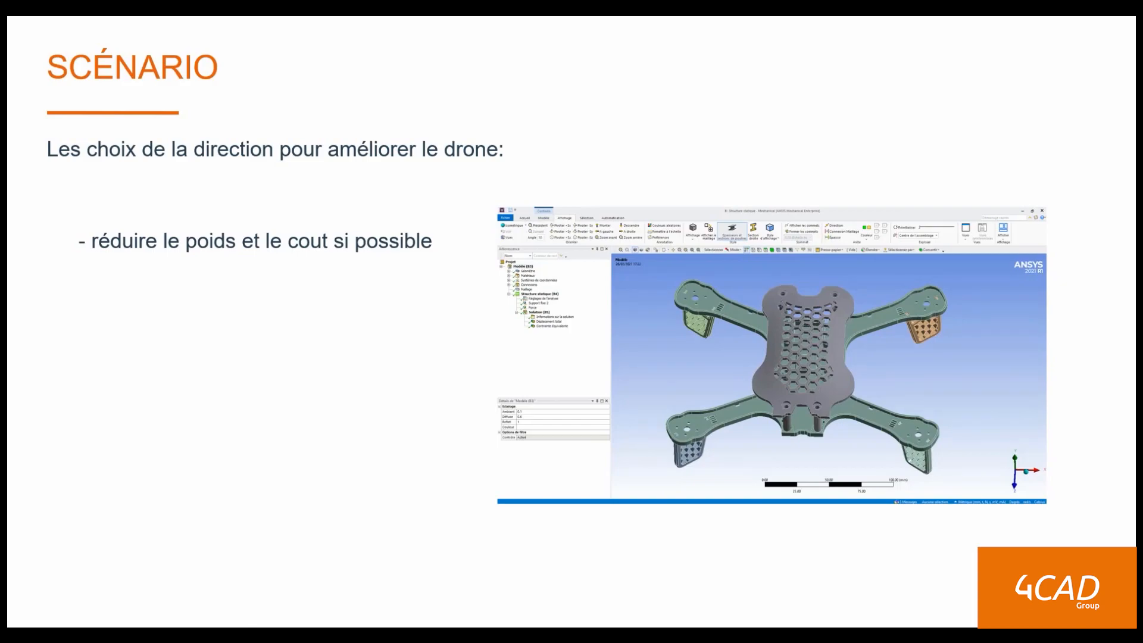
key("Right")
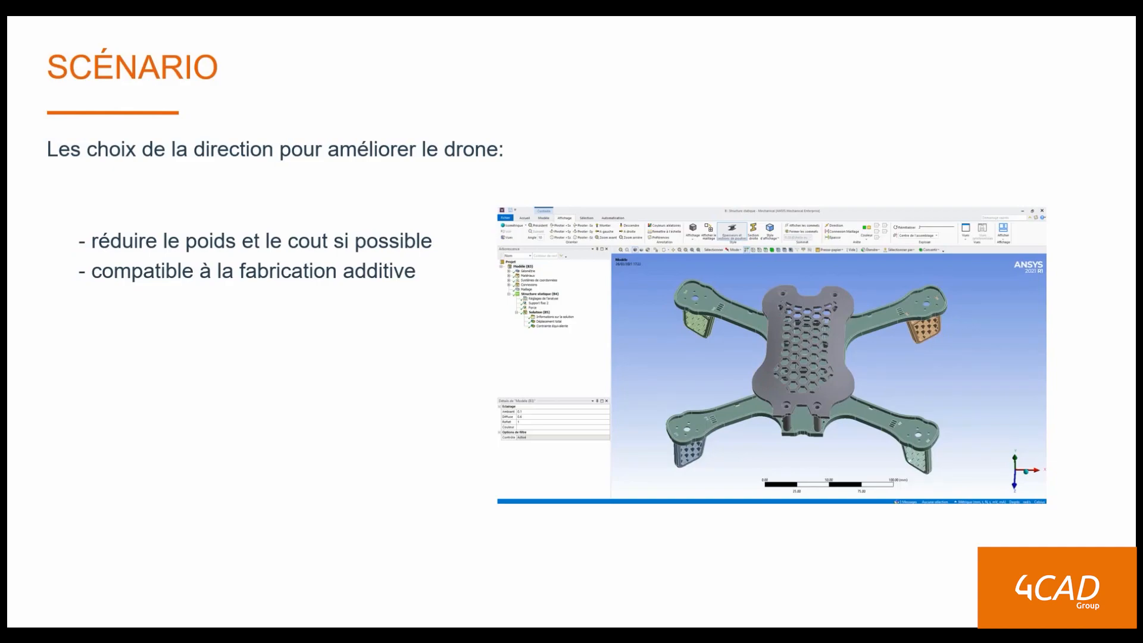
key("Right")
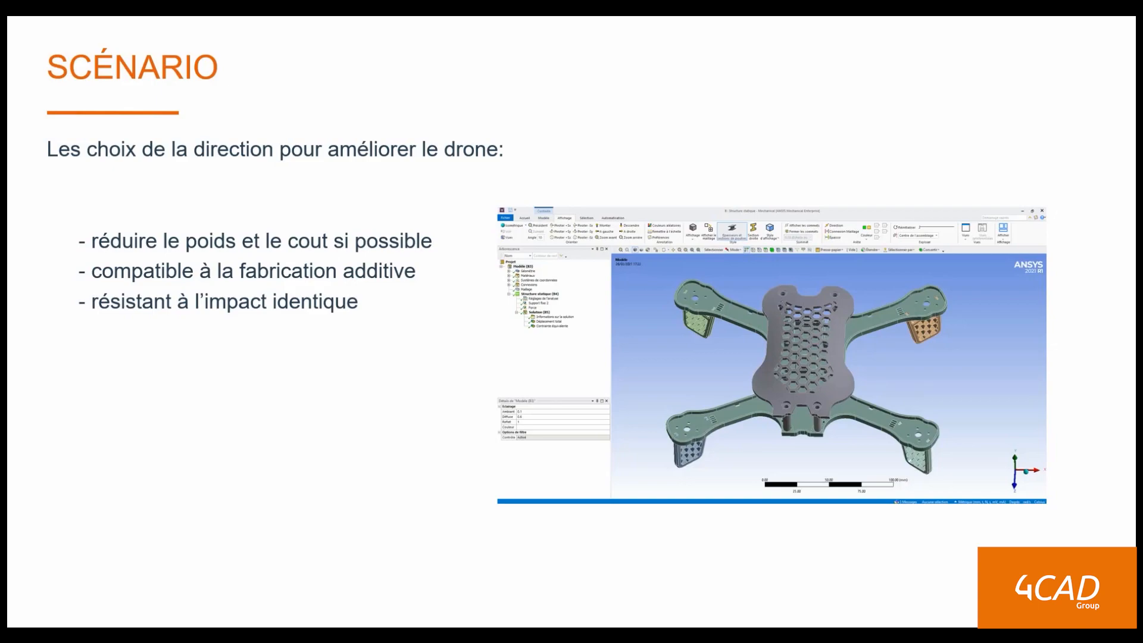
key("Right")
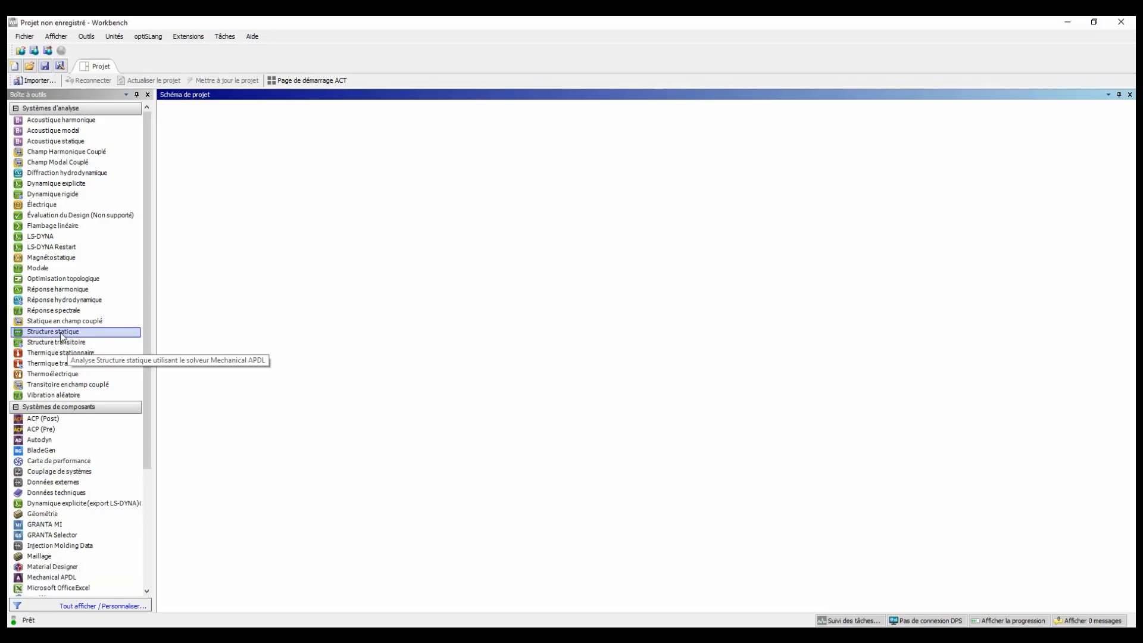
Add a Structure statique analysis system to the project schematic and place a GRANTA Selector system before it
left_click_drag(56, 335, 232, 177)
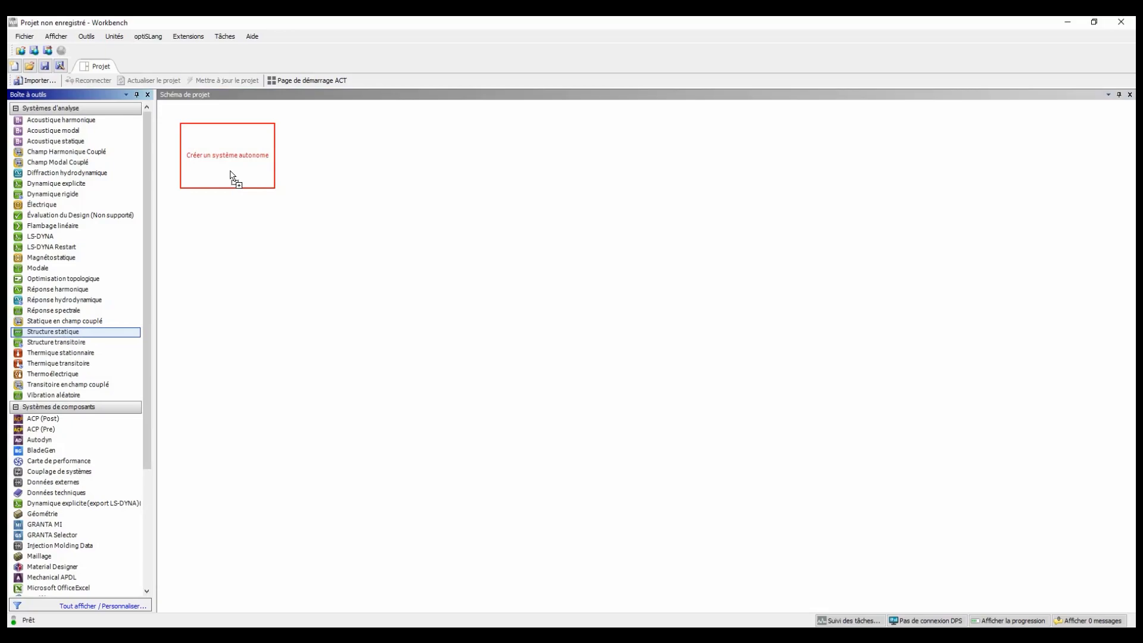
left_click_drag(232, 177, 232, 177)
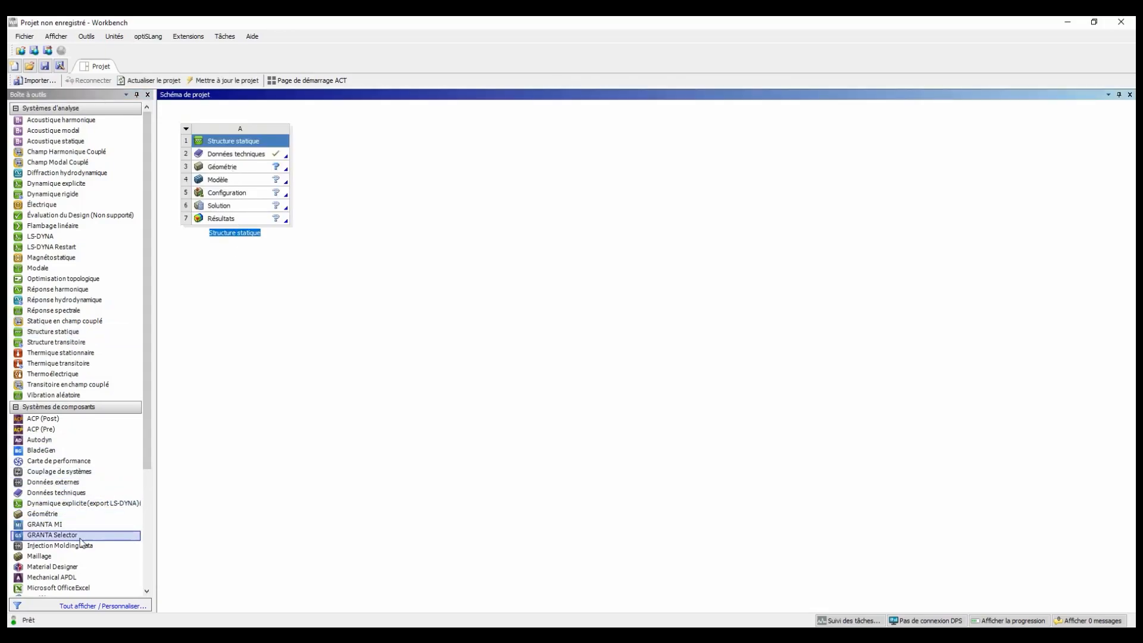
left_click_drag(67, 537, 174, 217)
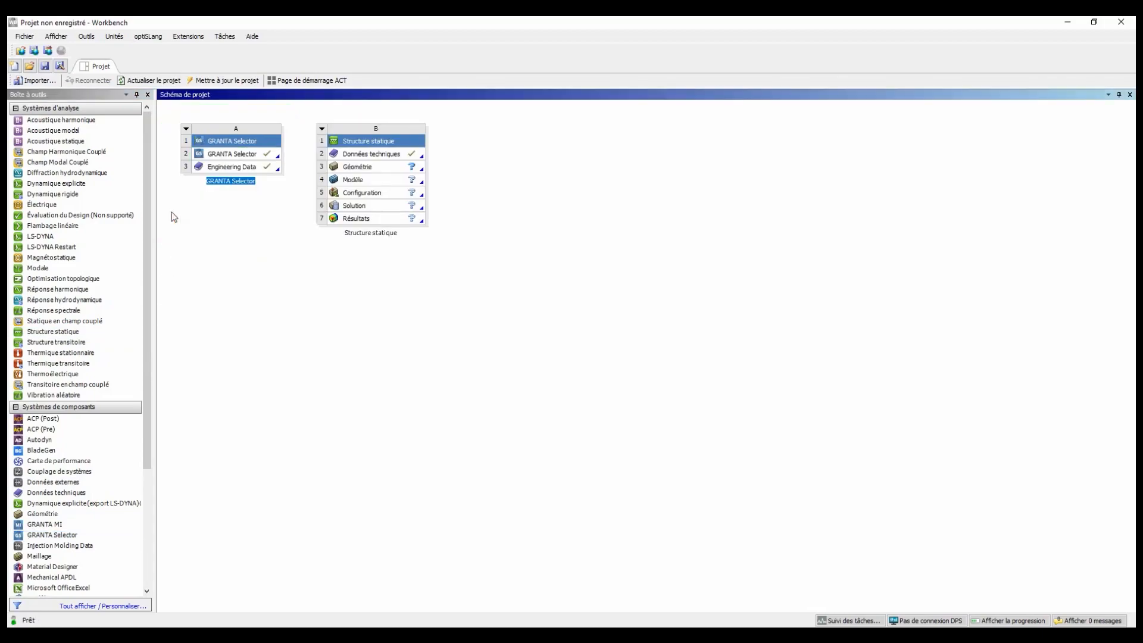
Link the GRANTA Selector system's Engineering Data to the static structural system's Données techniques, and open GRANTA Selector
left_click(235, 166)
left_click_drag(234, 166, 353, 186)
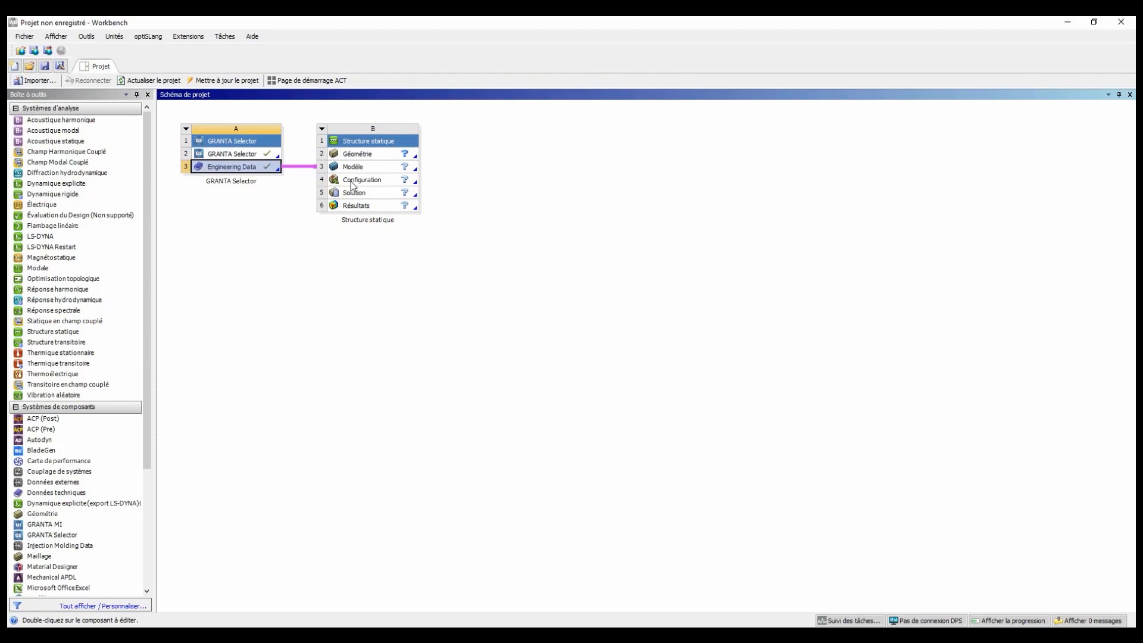
double_click(255, 156)
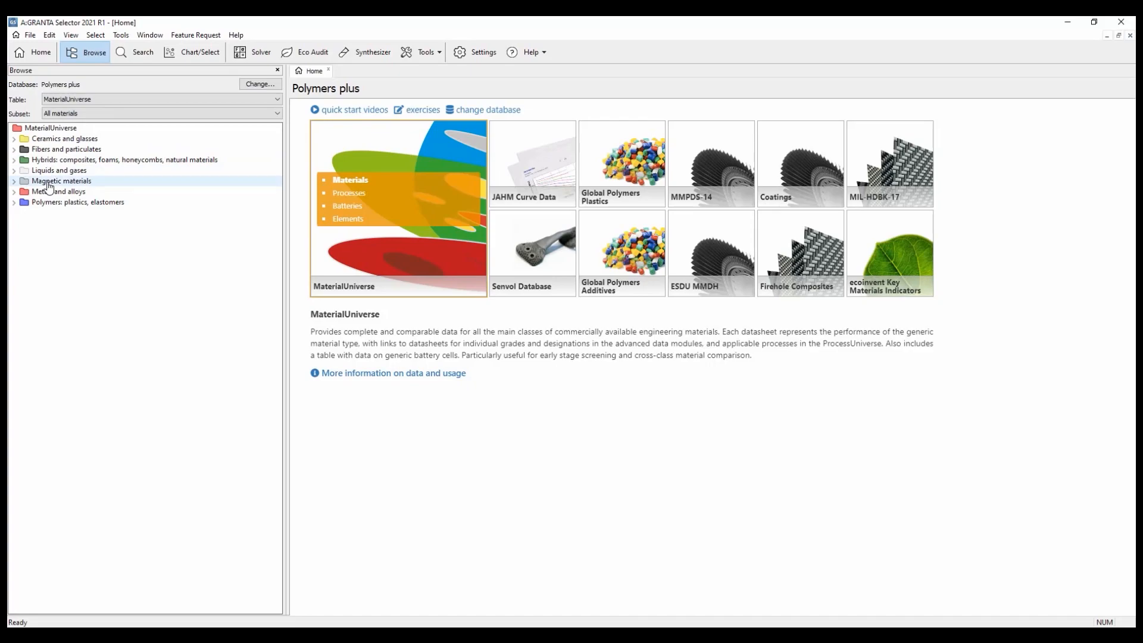
Search the Polymers plus database for "pe cross link molding" and expand the MaterialUniverse results
left_click(14, 202)
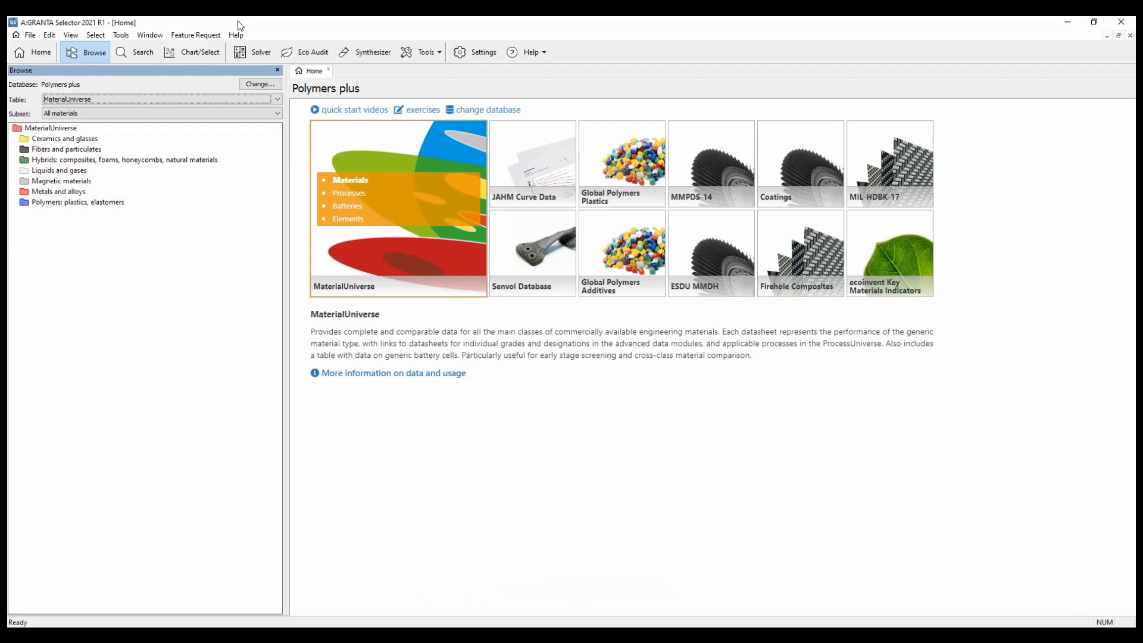
left_click(138, 53)
left_click(118, 100)
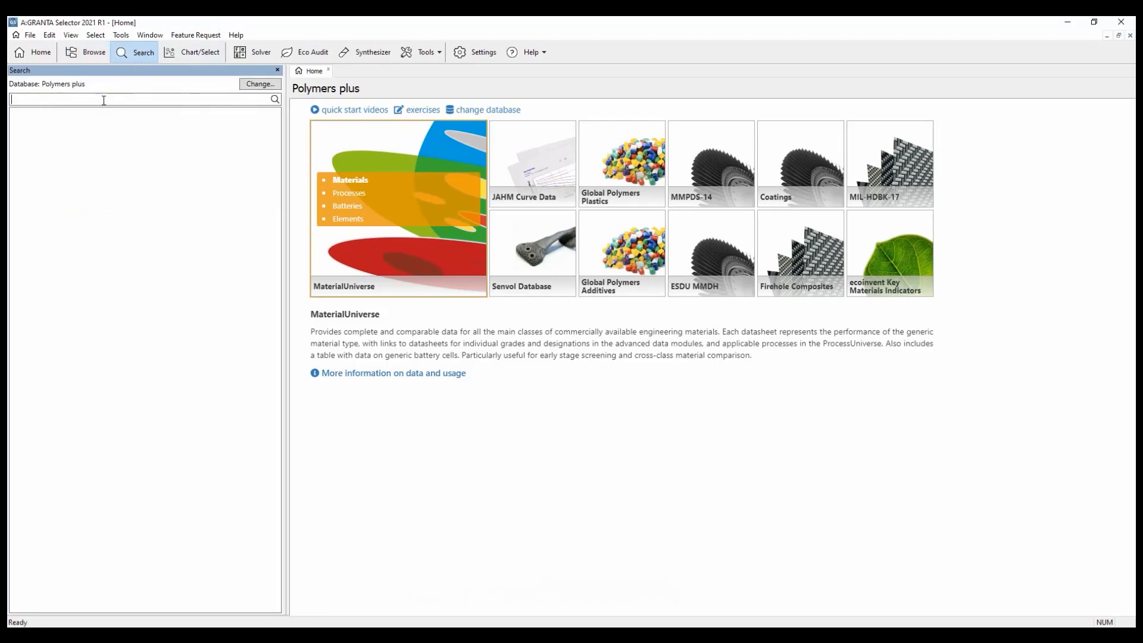
right_click(103, 100)
left_click(141, 132)
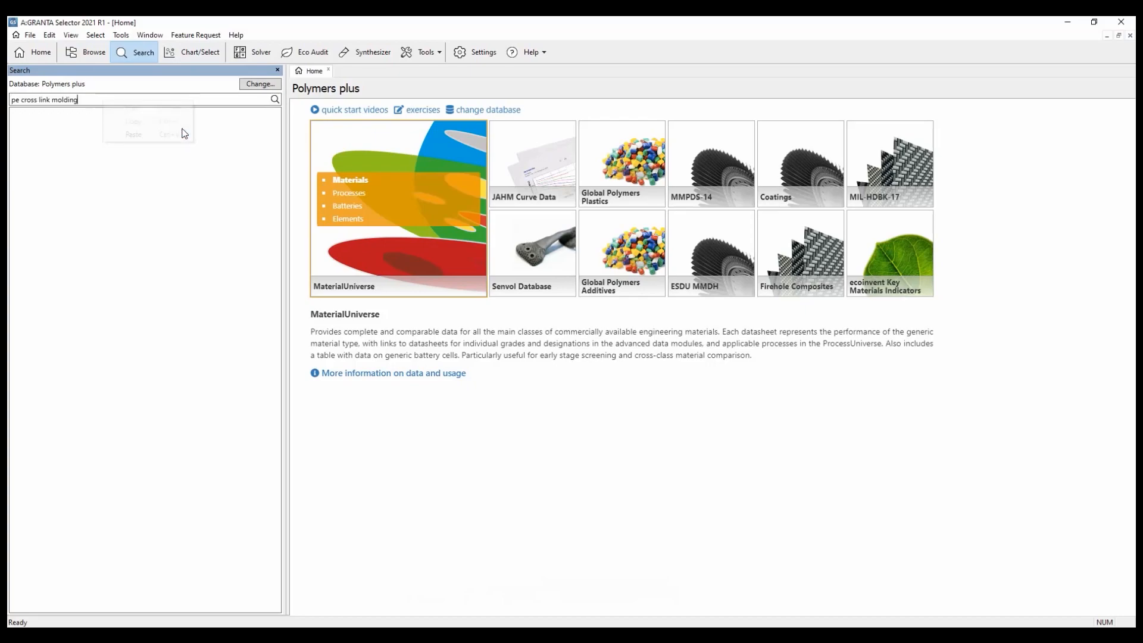
left_click(275, 100)
left_click(18, 159)
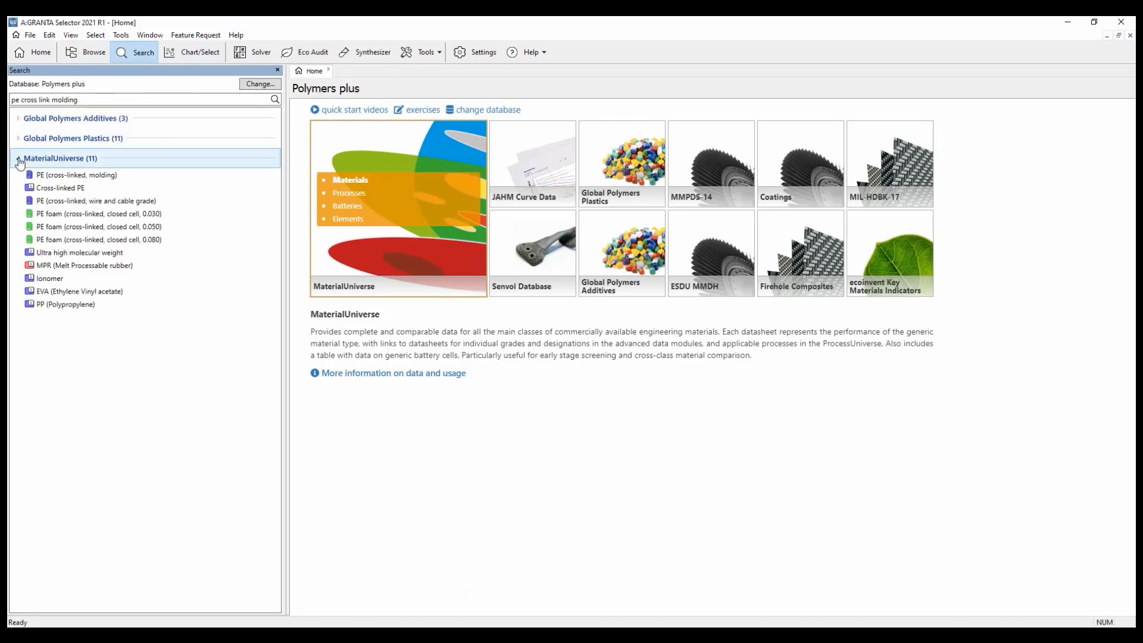
Set the PE (cross-linked, molding) record as the reference material
left_click(63, 176)
right_click(63, 176)
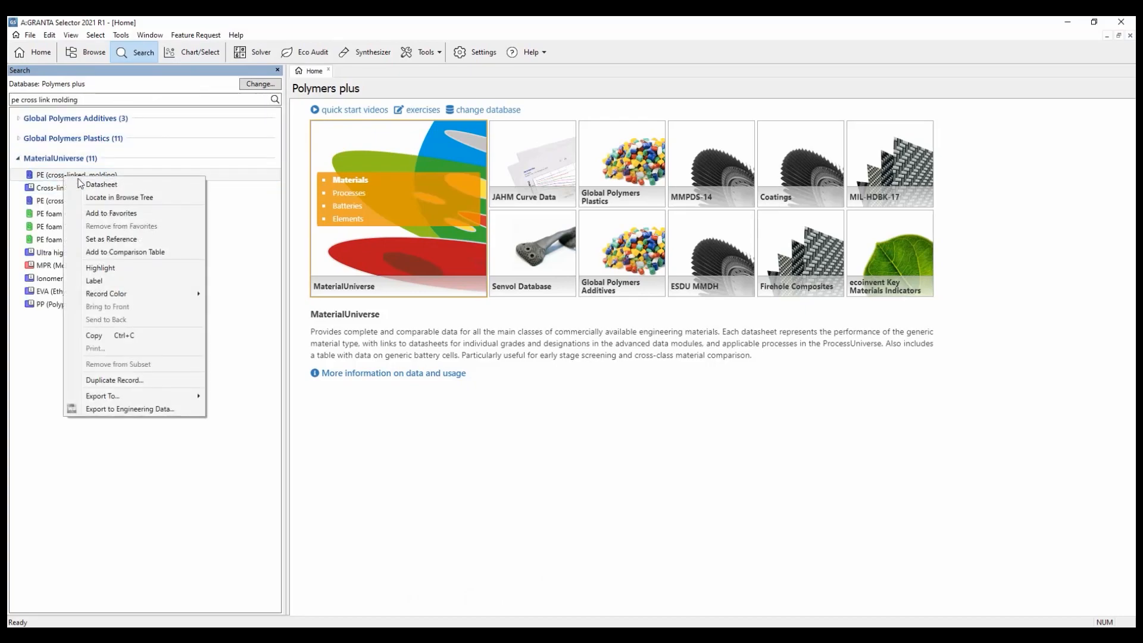
left_click(111, 239)
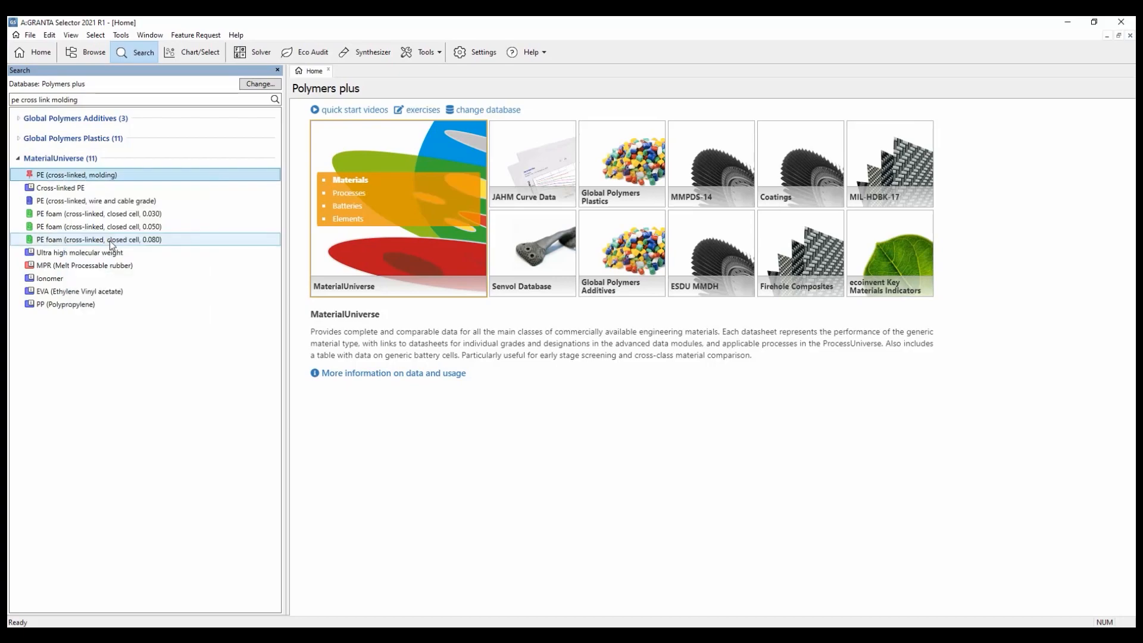
Open the PE (cross-linked, molding) datasheet and examine its composition, price, density, mechanical, impact and thermal properties
double_click(106, 175)
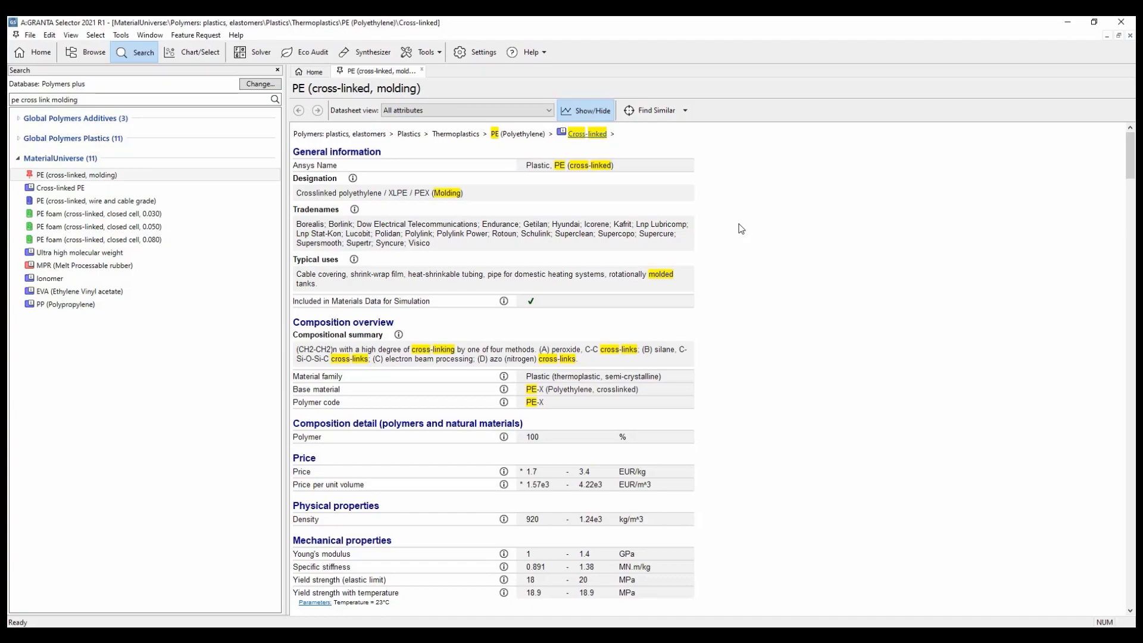
scroll(735, 348, "down", 1)
scroll(734, 360, "down", 2)
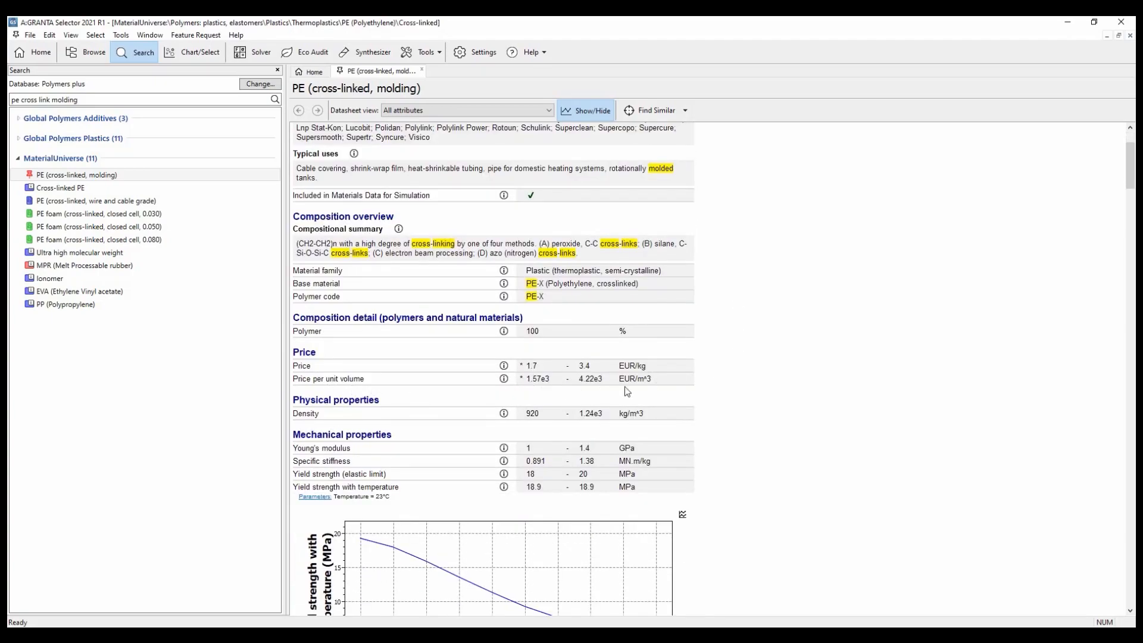
scroll(729, 381, "down", 2)
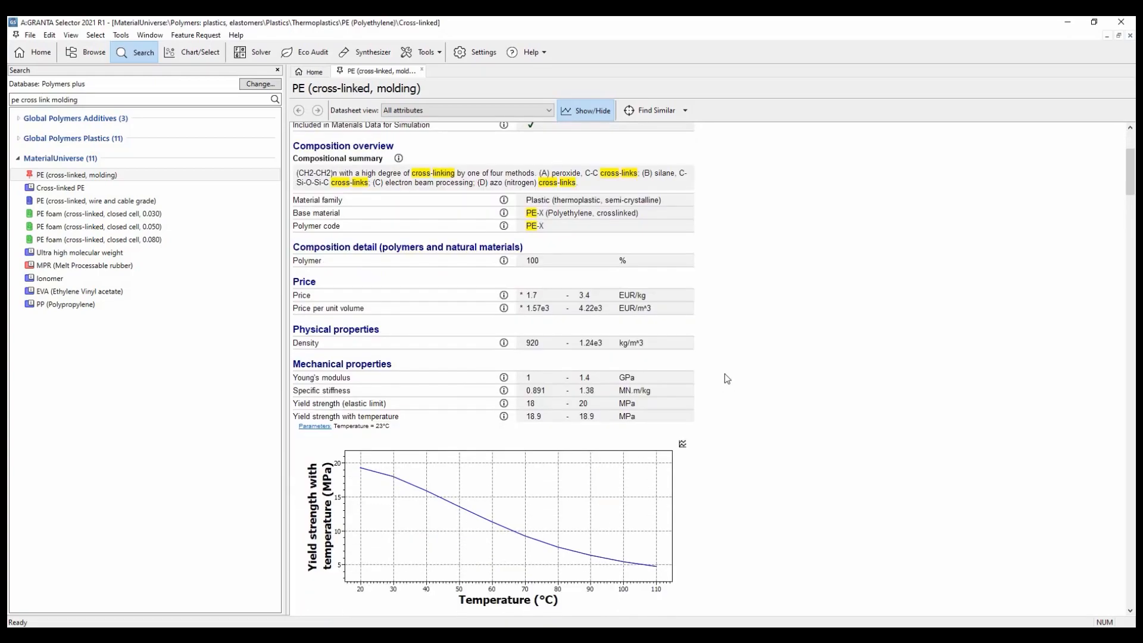
scroll(725, 374, "down", 2)
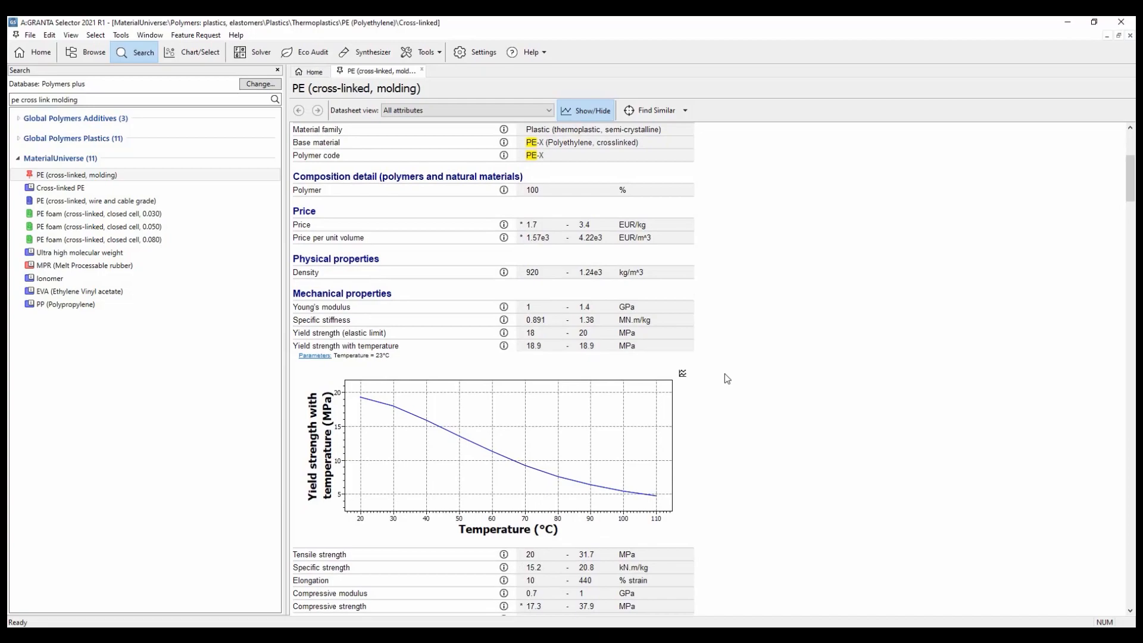
scroll(727, 378, "down", 4)
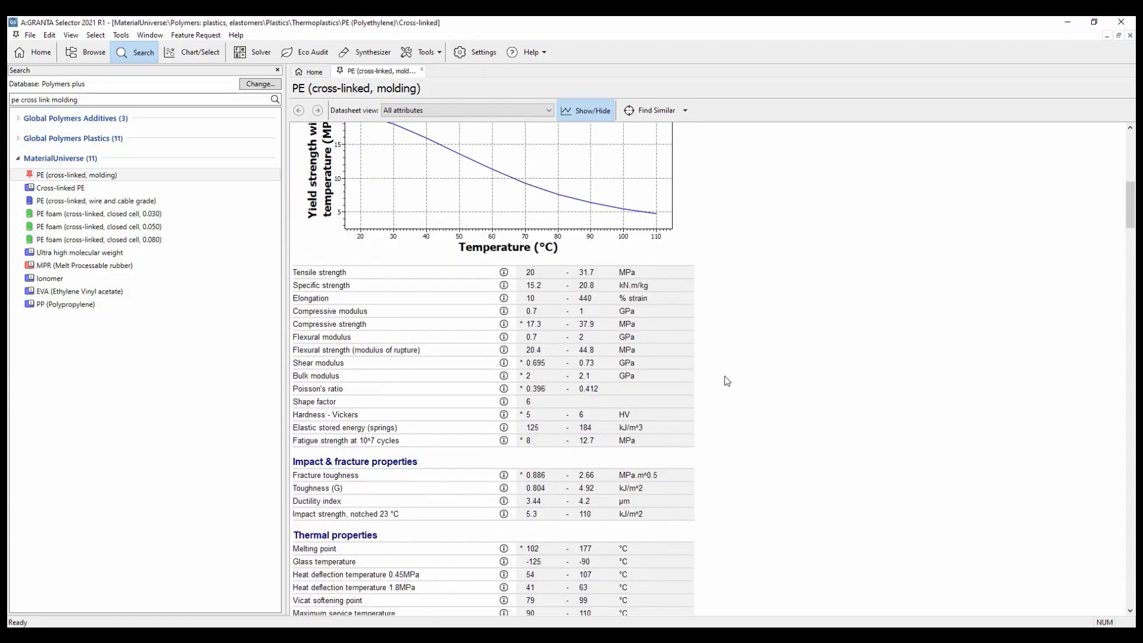
scroll(725, 395, "down", 3)
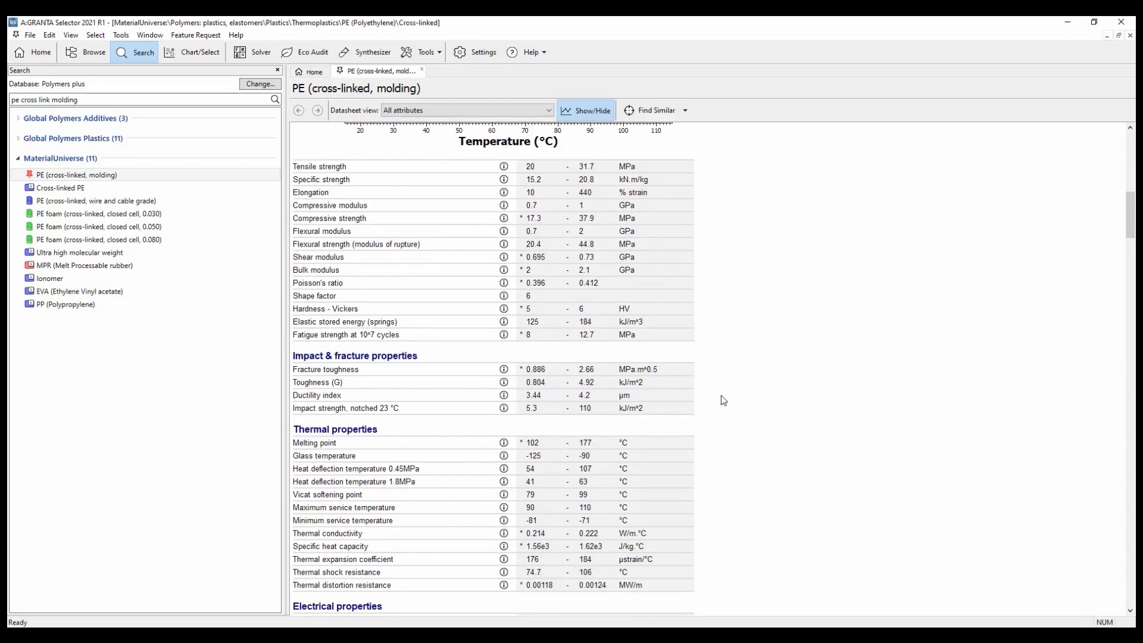
scroll(730, 414, "down", 5)
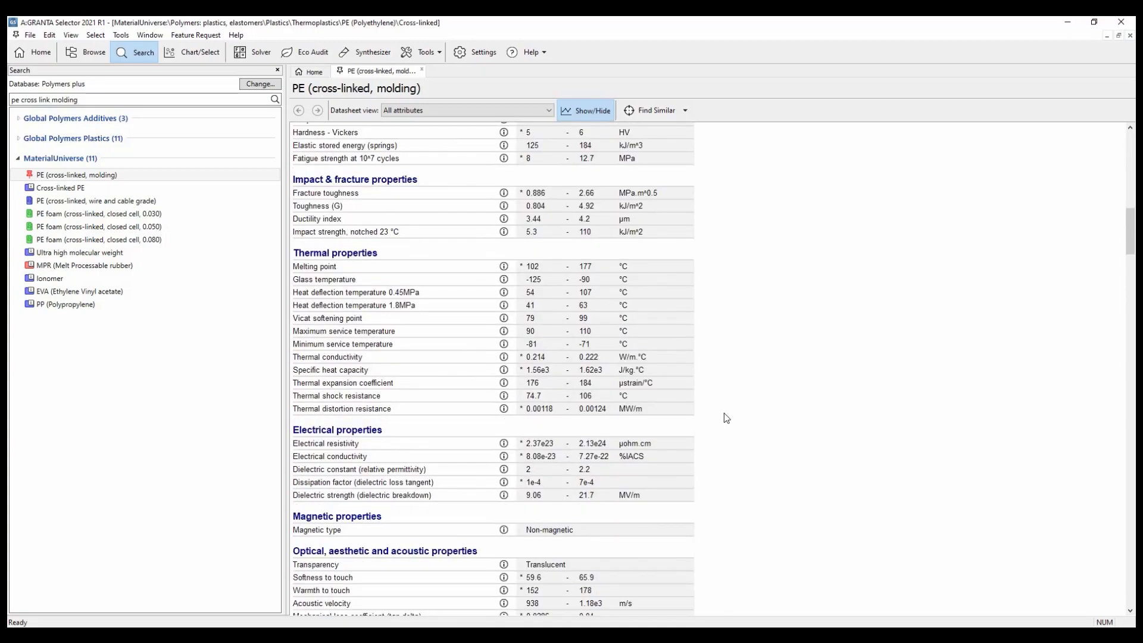
scroll(727, 418, "down", 2)
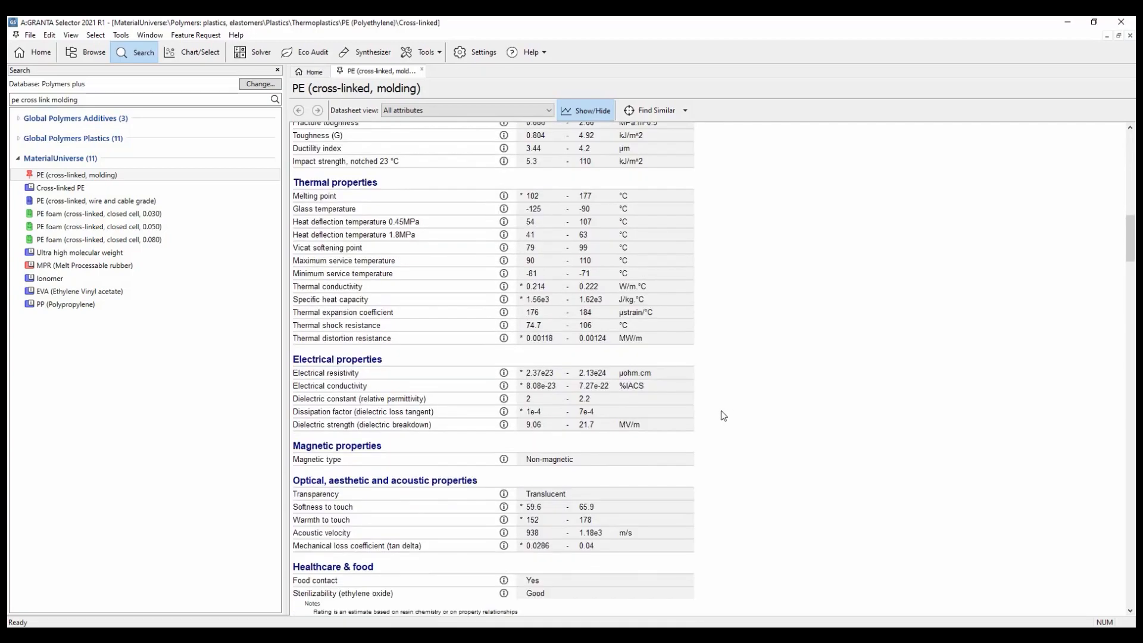
Examine the datasheet's restricted substances, processing, durability and chemical resistance sections, and read the design note explaining the chemical resistance ratings
scroll(726, 417, "down", 2)
scroll(723, 415, "down", 6)
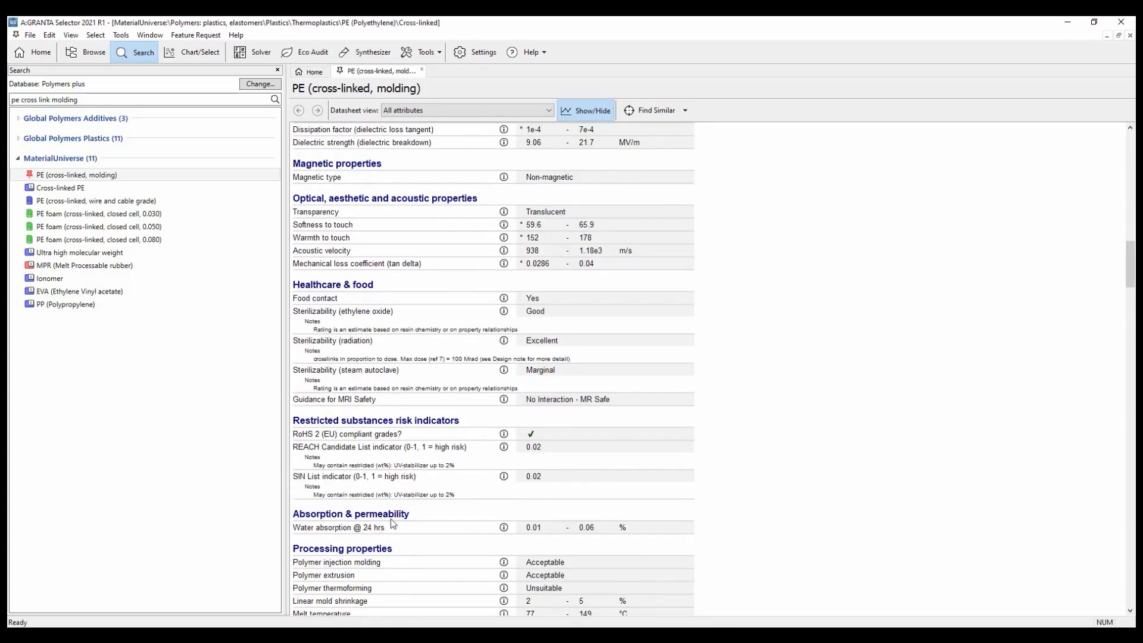
scroll(645, 464, "down", 1)
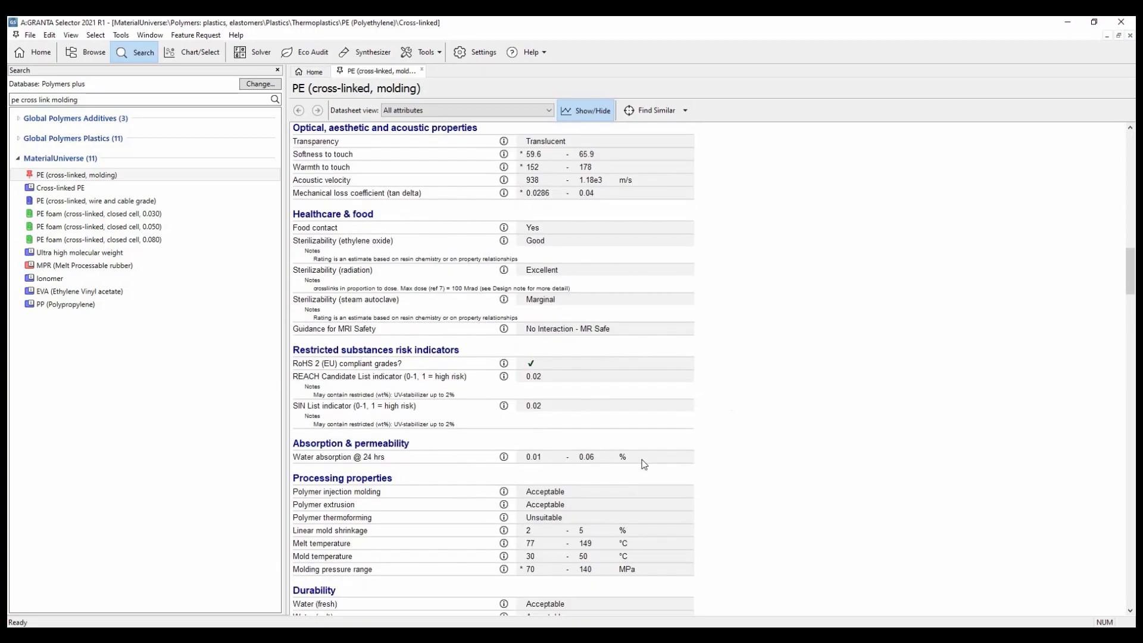
scroll(713, 467, "down", 2)
scroll(727, 462, "down", 2)
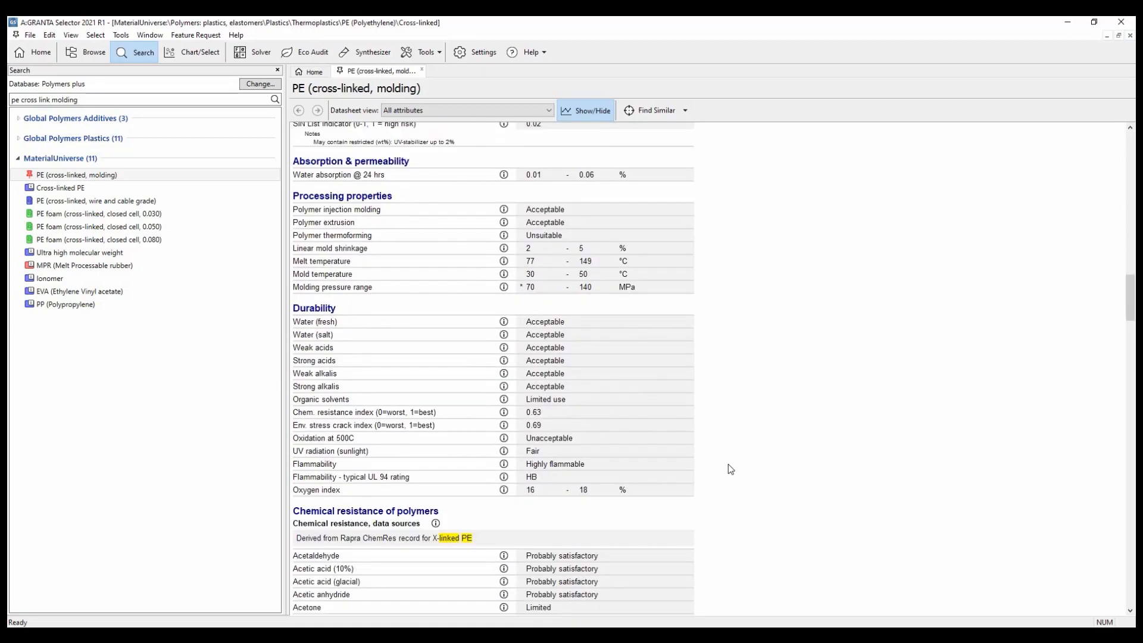
scroll(730, 469, "down", 1)
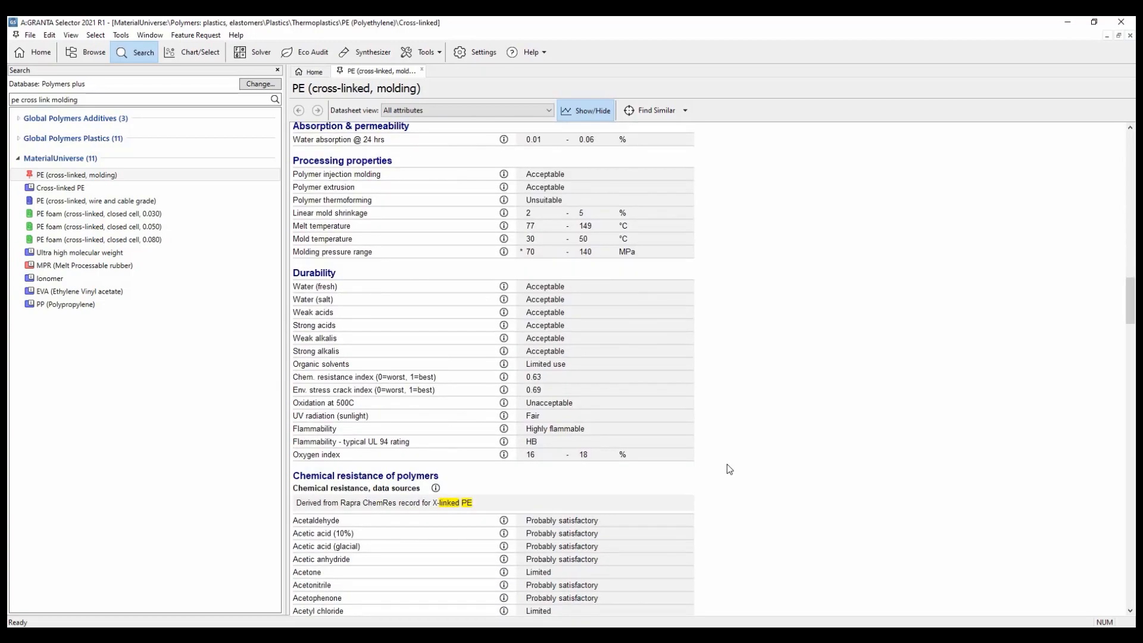
scroll(727, 466, "down", 3)
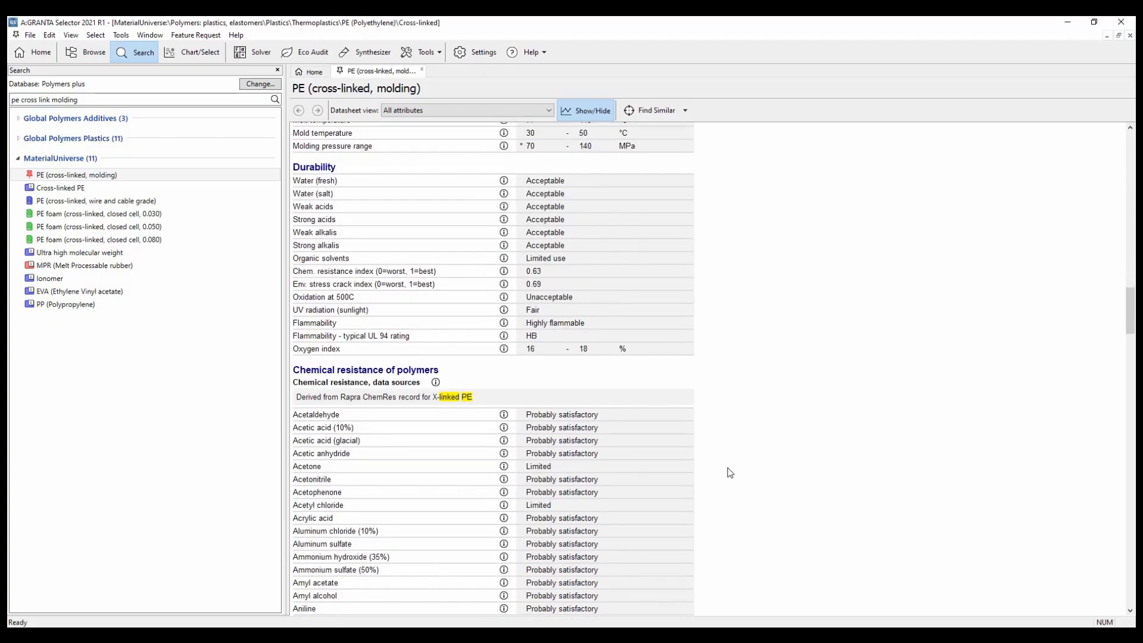
scroll(728, 466, "down", 2)
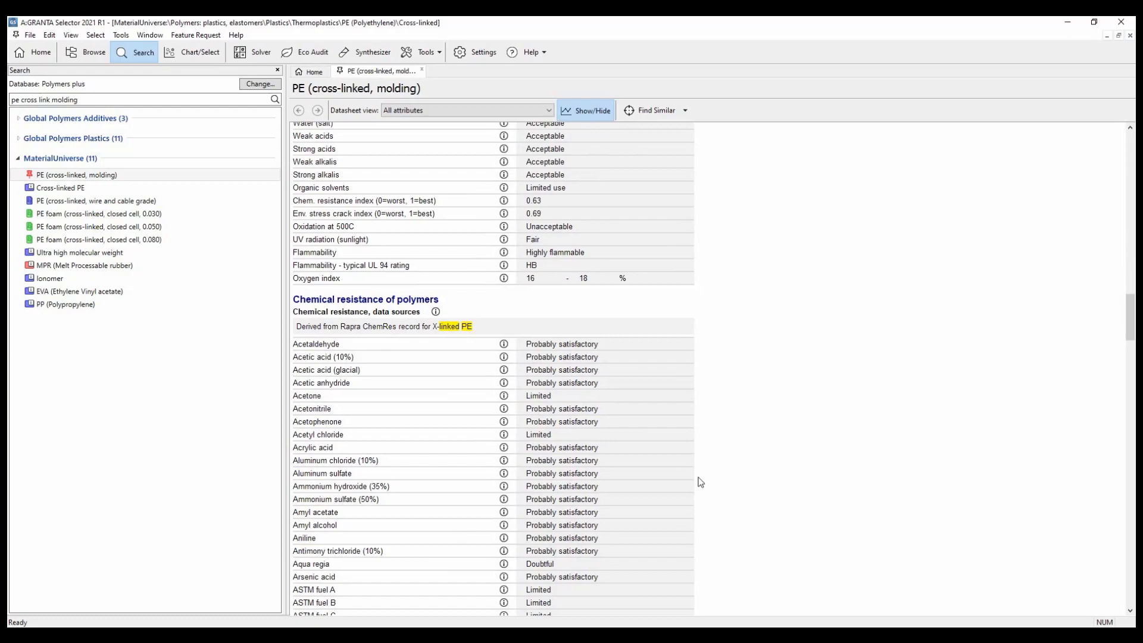
left_click(503, 345)
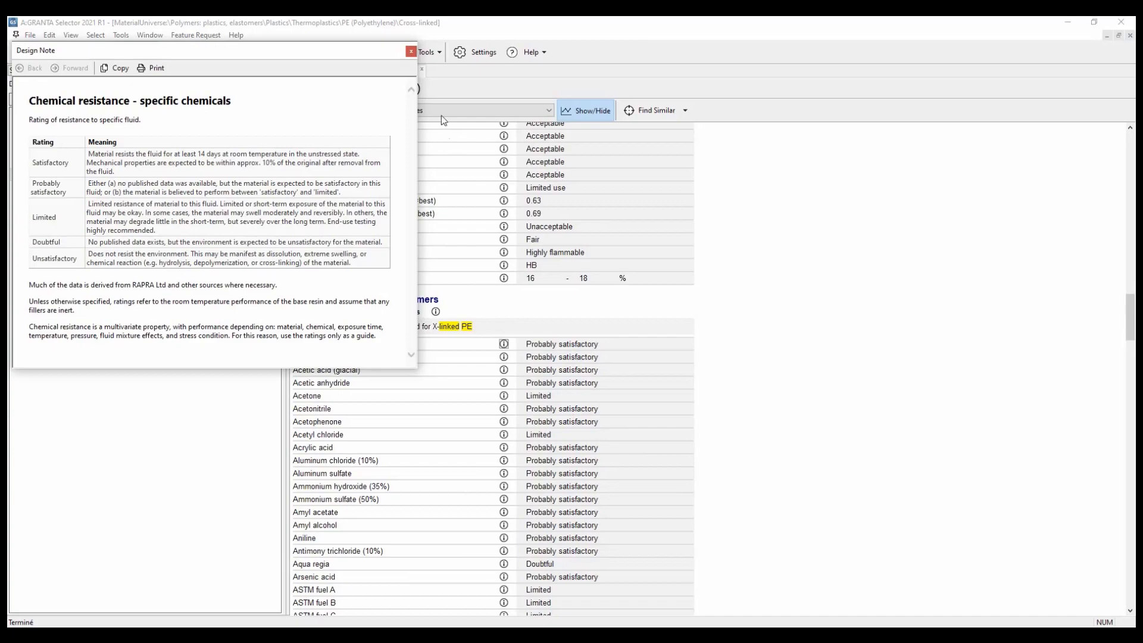
left_click(411, 52)
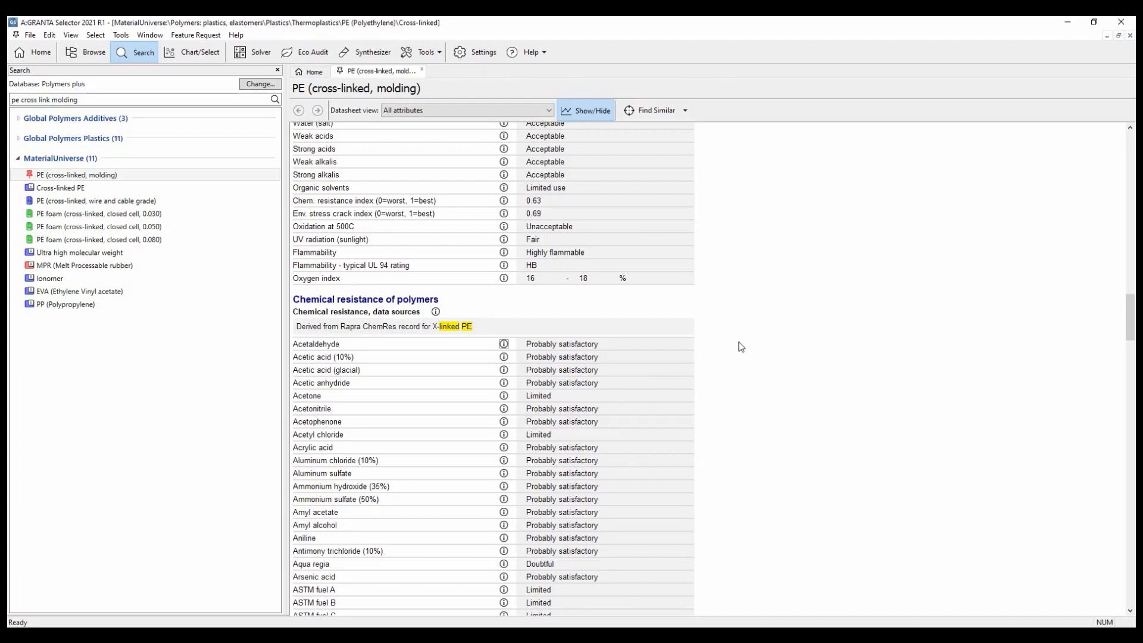
Start a chart-based selection project that selects from MaterialUniverse: Polymers - All
left_click(191, 52)
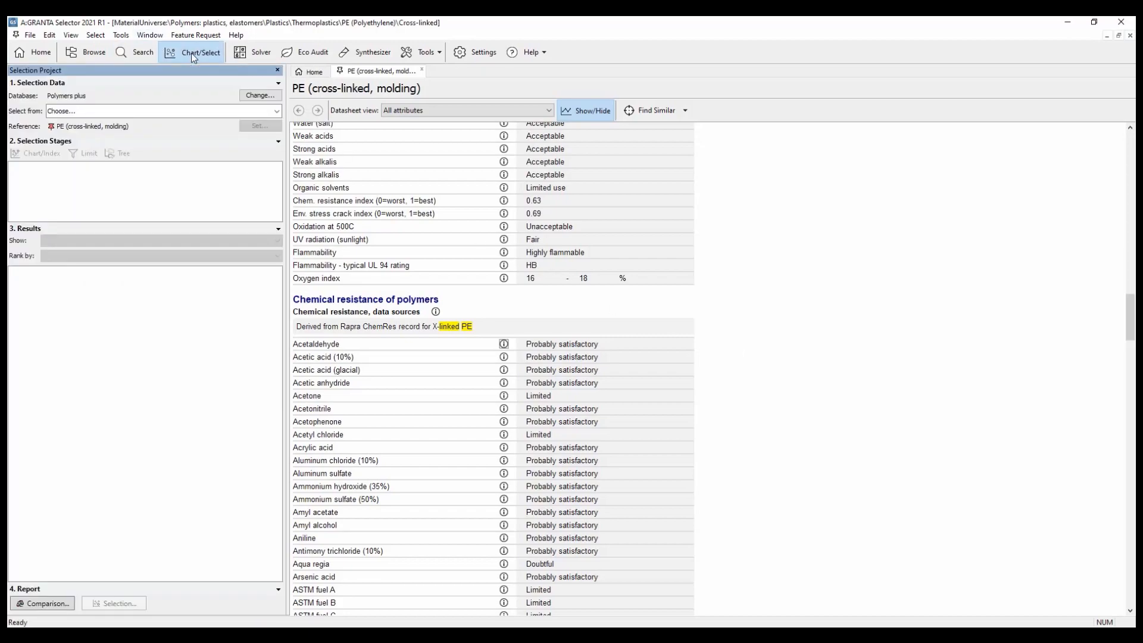
left_click(136, 115)
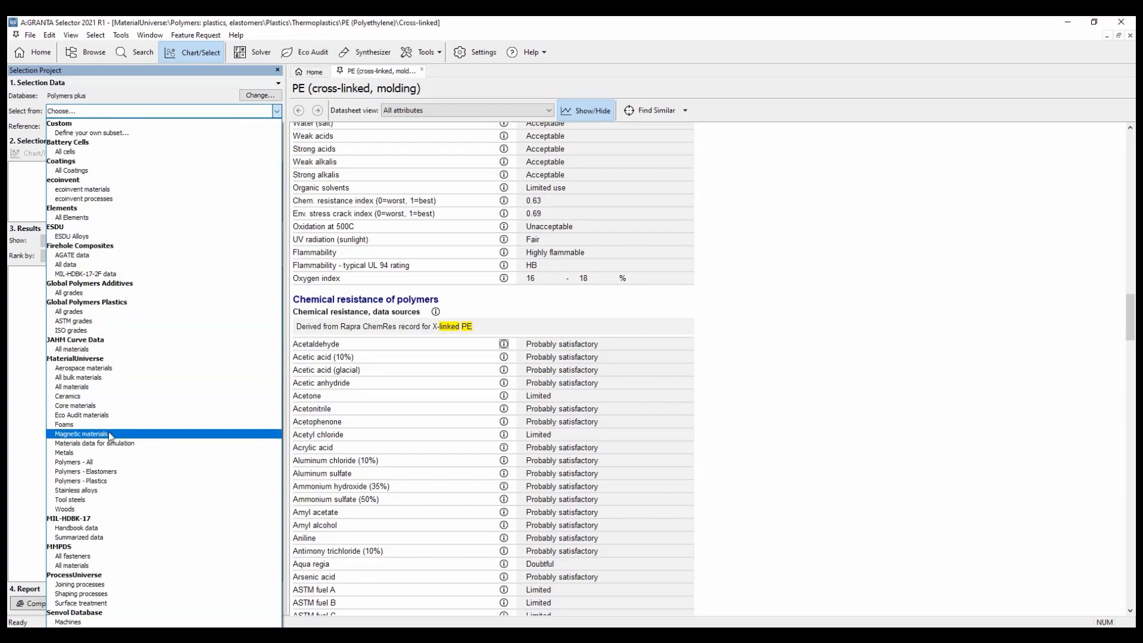
left_click(103, 462)
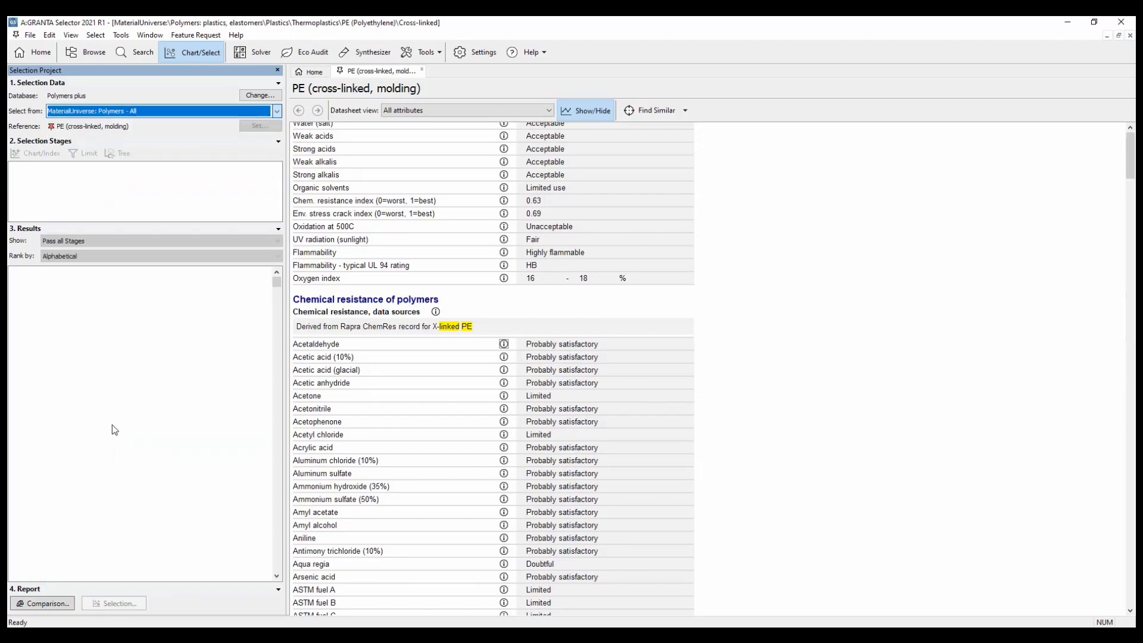
Start a chart stage and set its Y-axis to Density from the Physical properties category
left_click(44, 153)
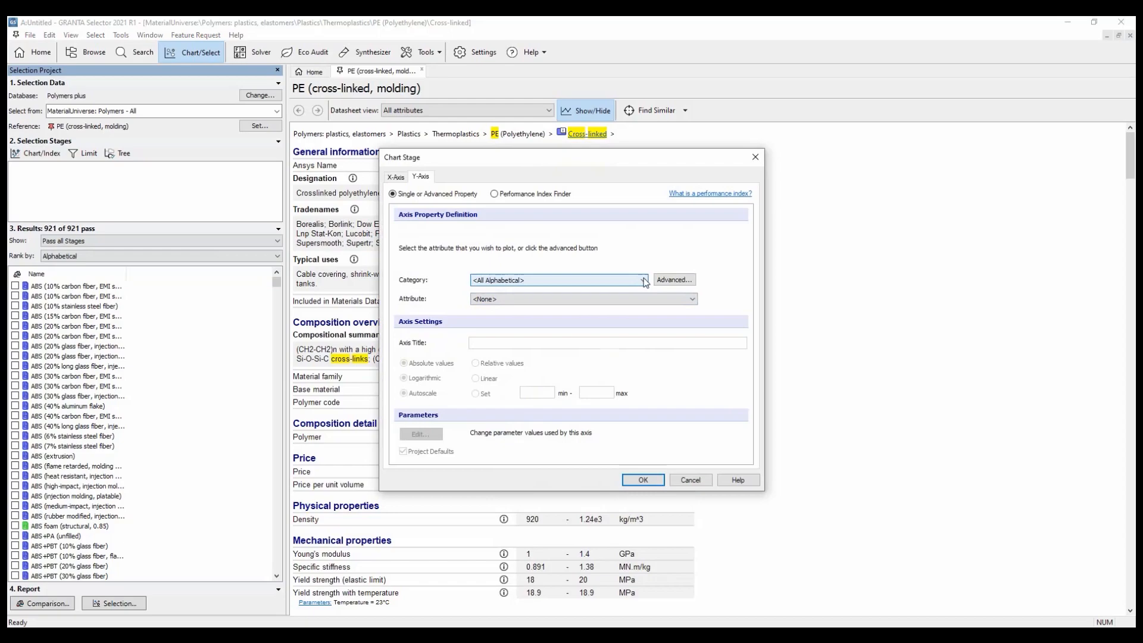
left_click(645, 281)
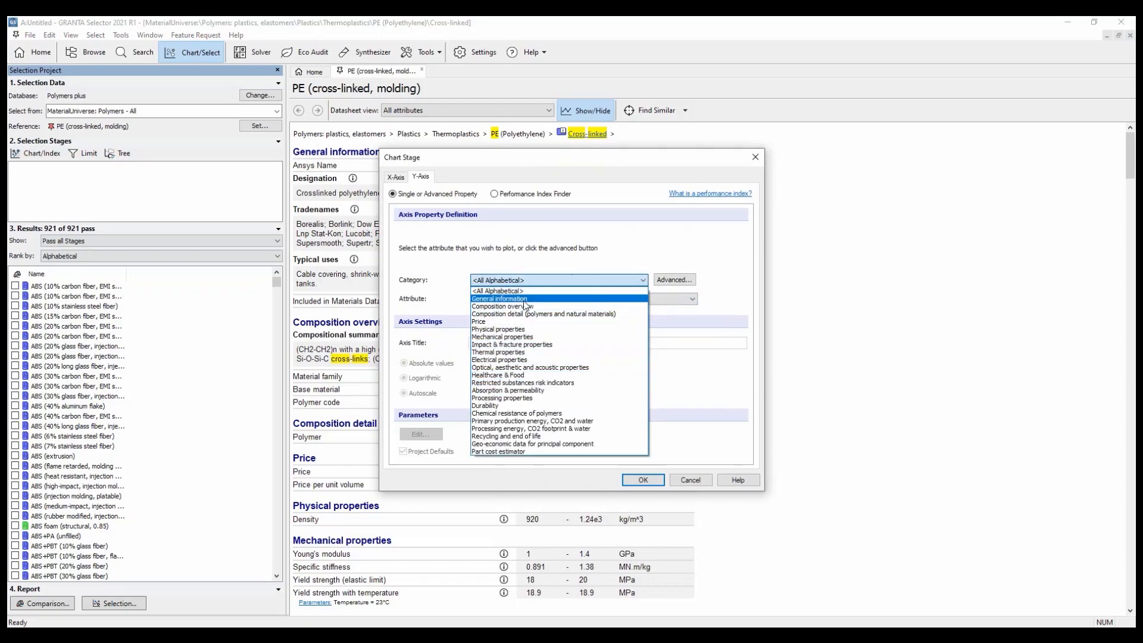
left_click(515, 330)
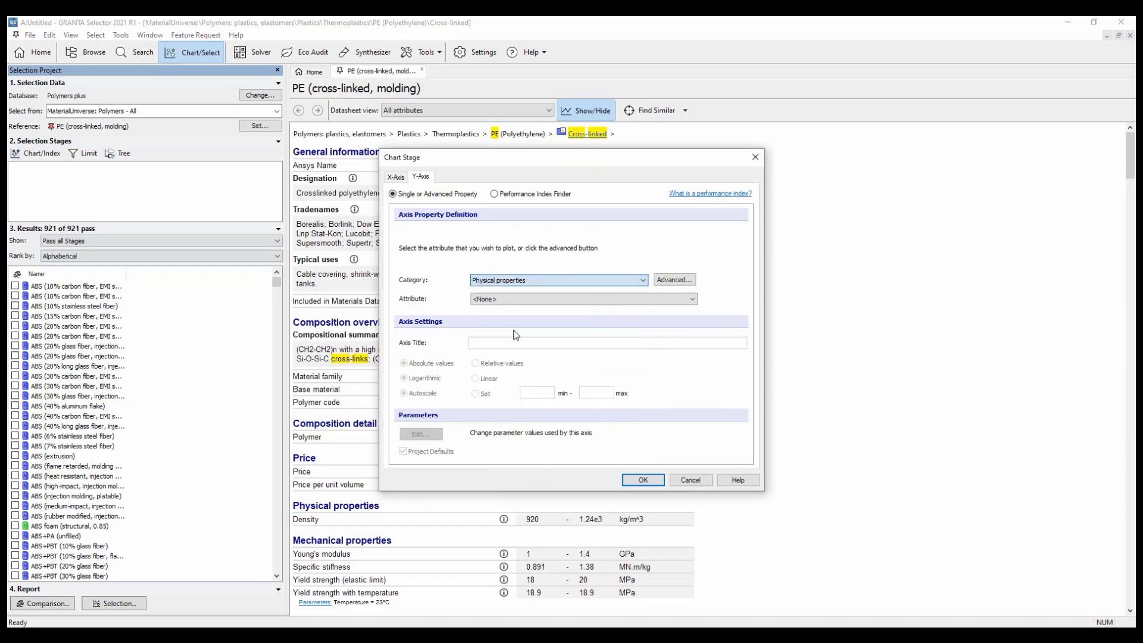
left_click(531, 302)
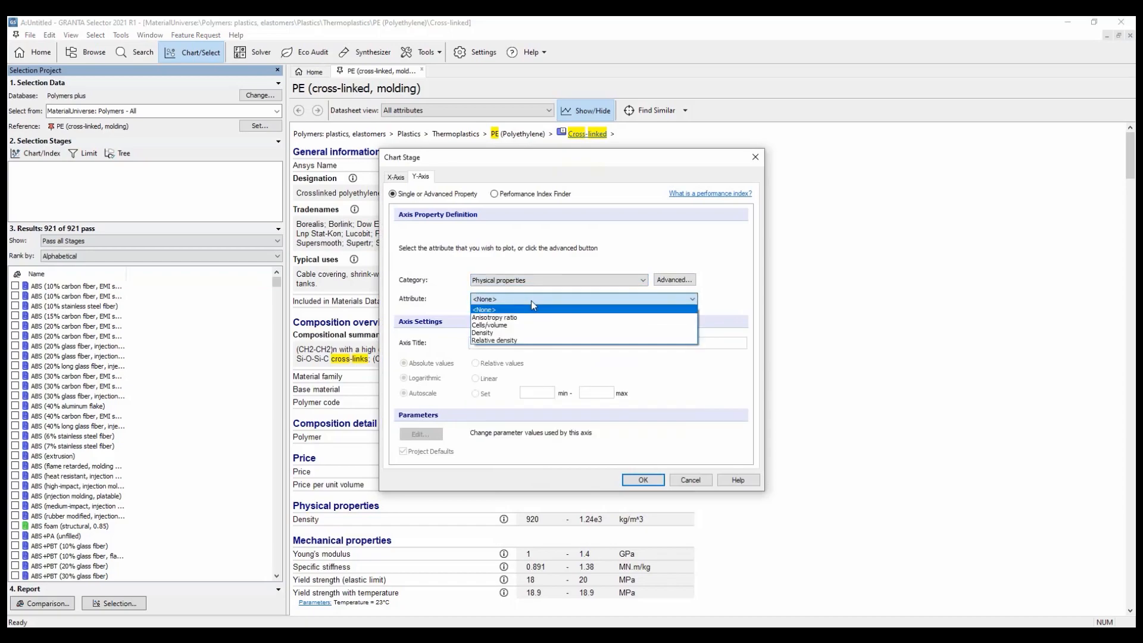
left_click(508, 336)
Set the chart's X-axis to Price per unit volume from the Price category and create the chart
left_click(402, 181)
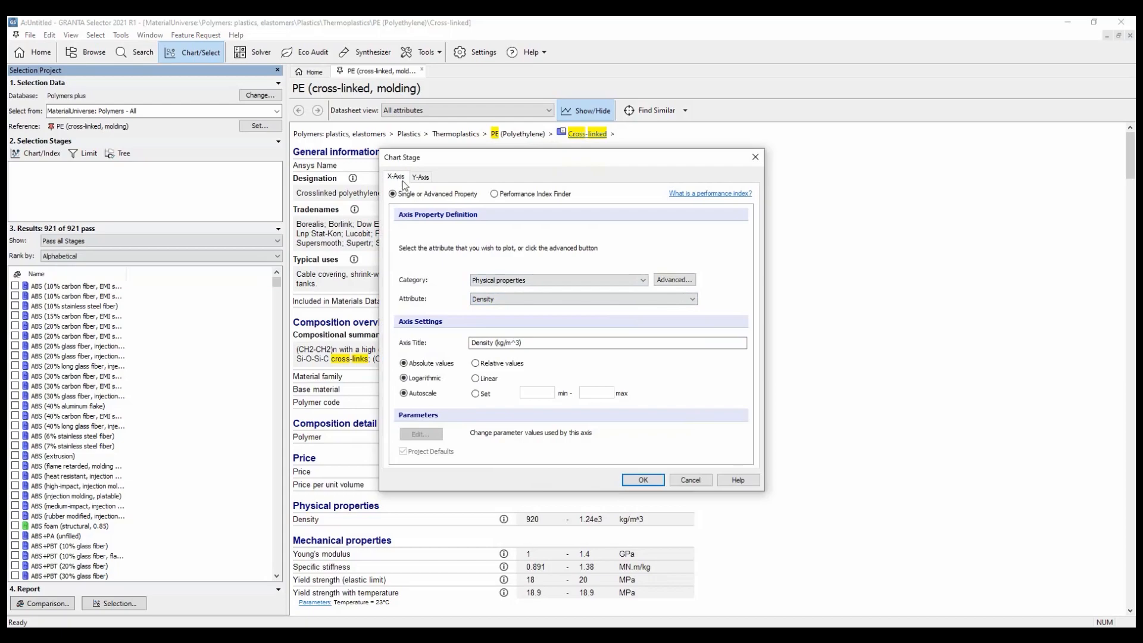
left_click(643, 280)
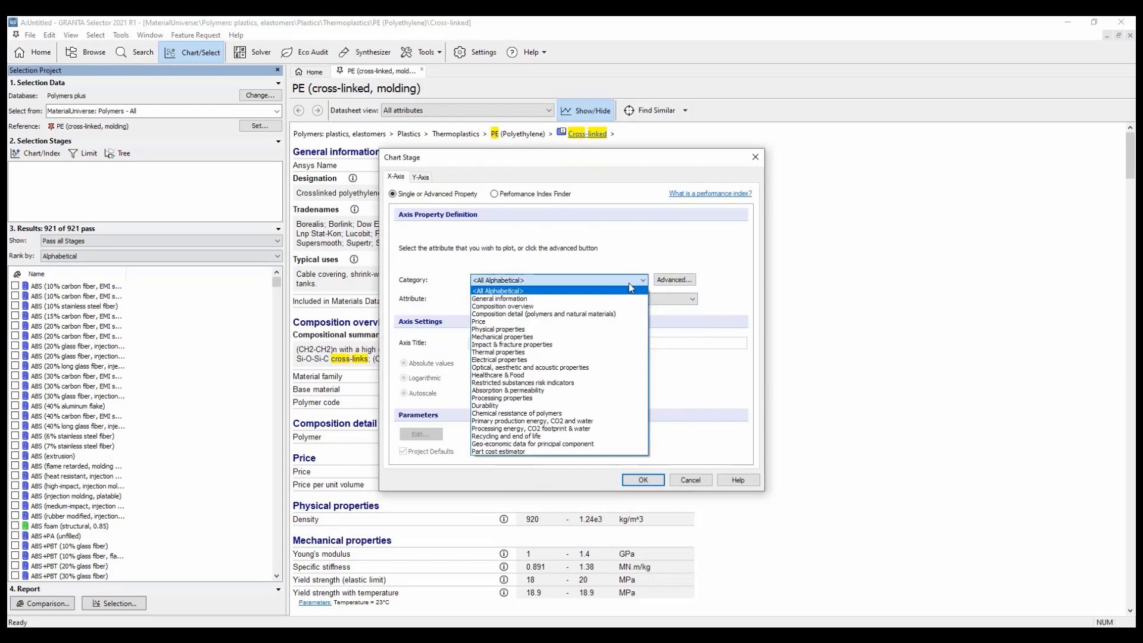
left_click(510, 322)
left_click(534, 299)
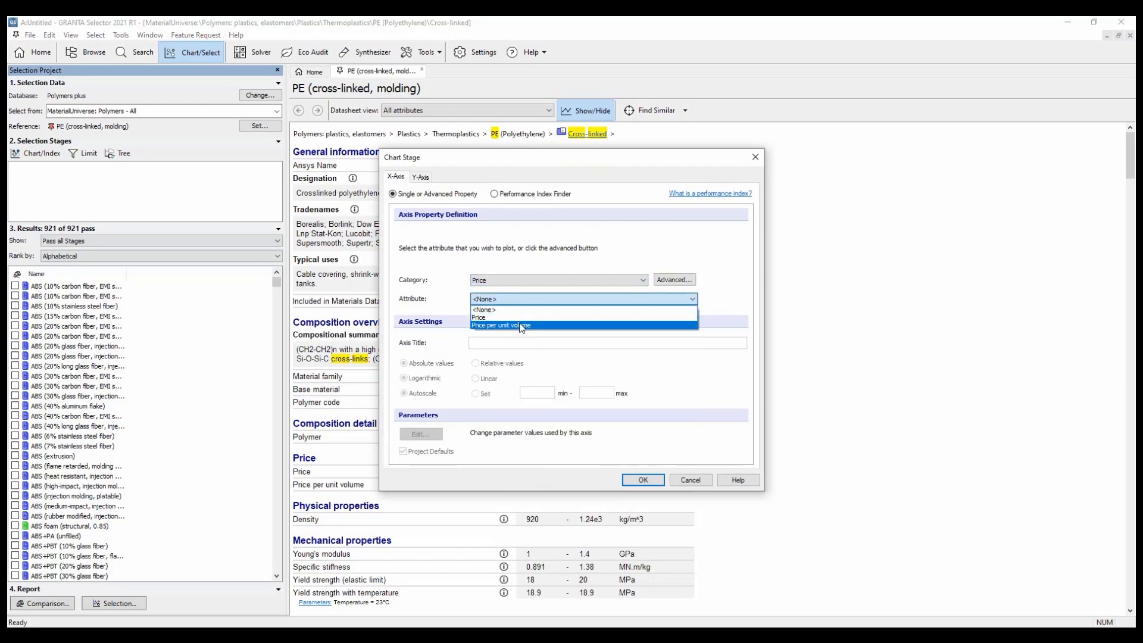
left_click(520, 325)
left_click(643, 480)
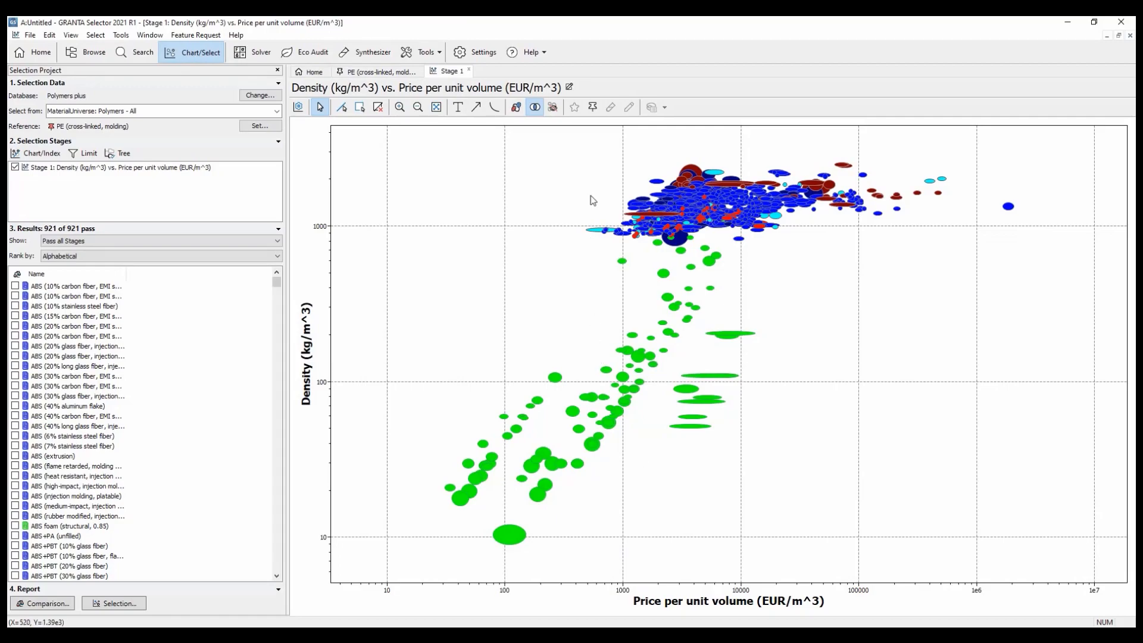
Highlight the reference record on the chart and label its bubble, placing the label clear of the data above and to the left
left_click(594, 107)
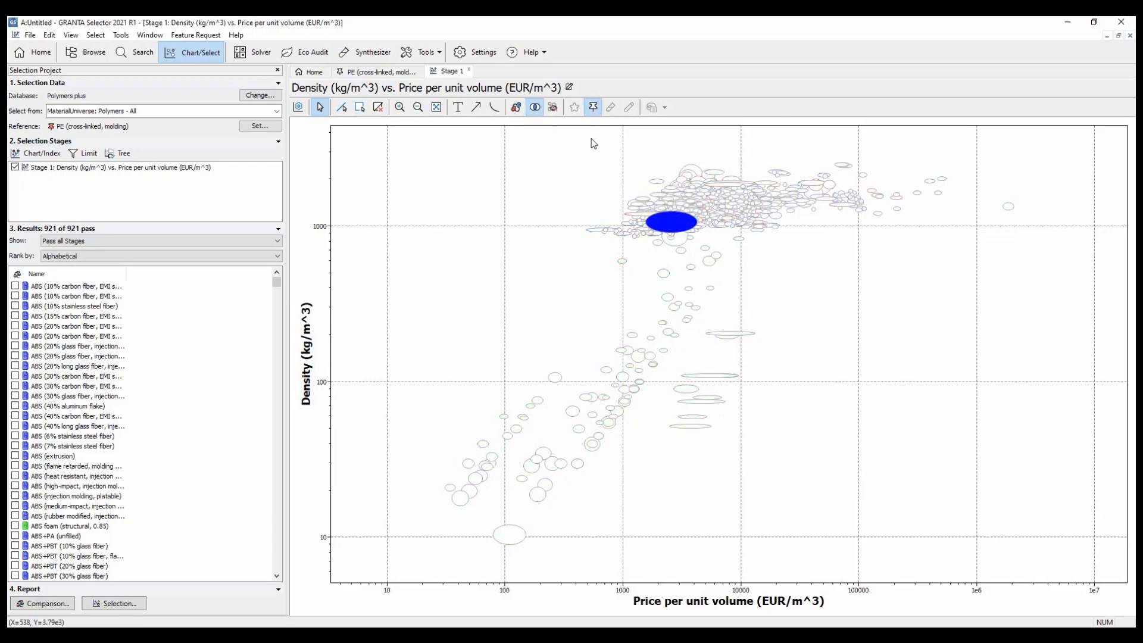
left_click(670, 225)
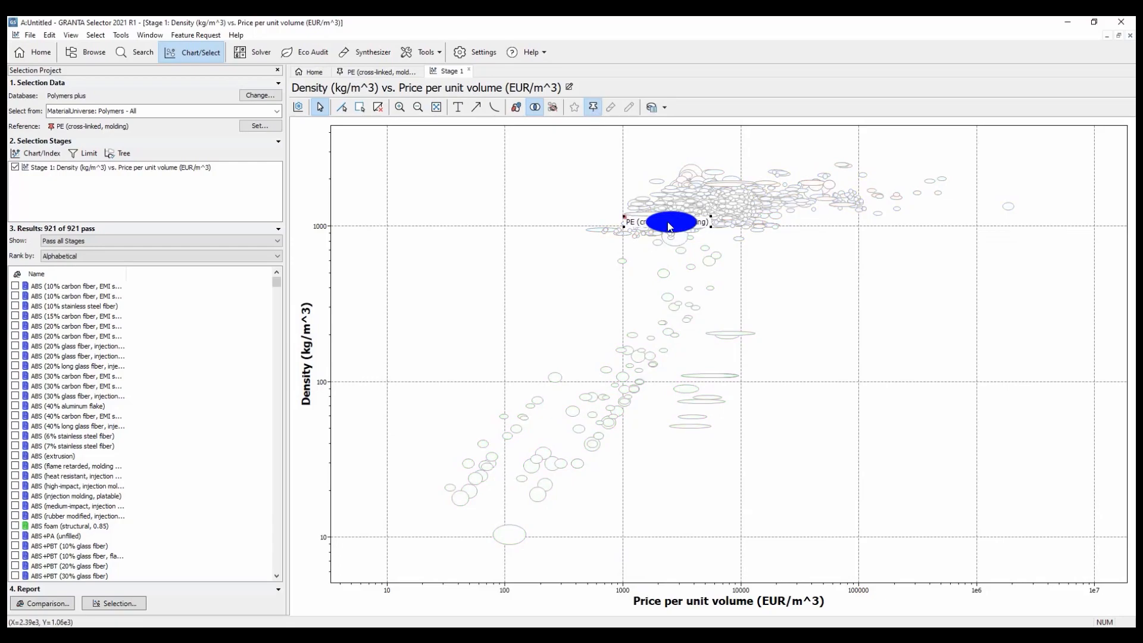
left_click_drag(628, 220, 553, 183)
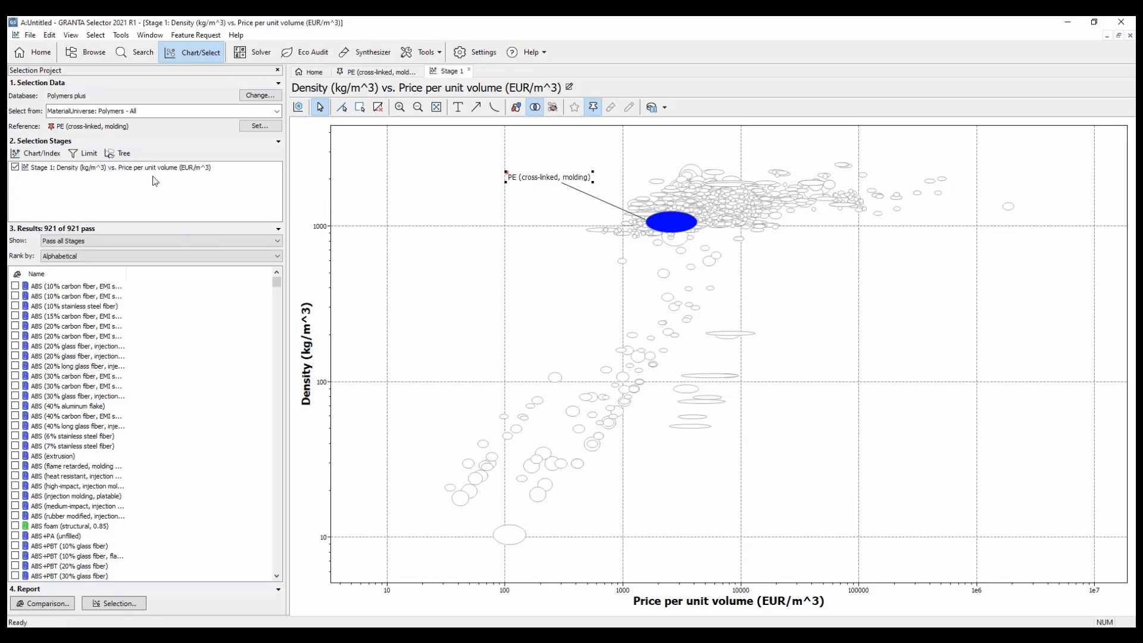
Start a tree stage on ProcessUniverse and expand the deposition methods and powder bed fusion under Shaping, Additive manufacturing
left_click(124, 154)
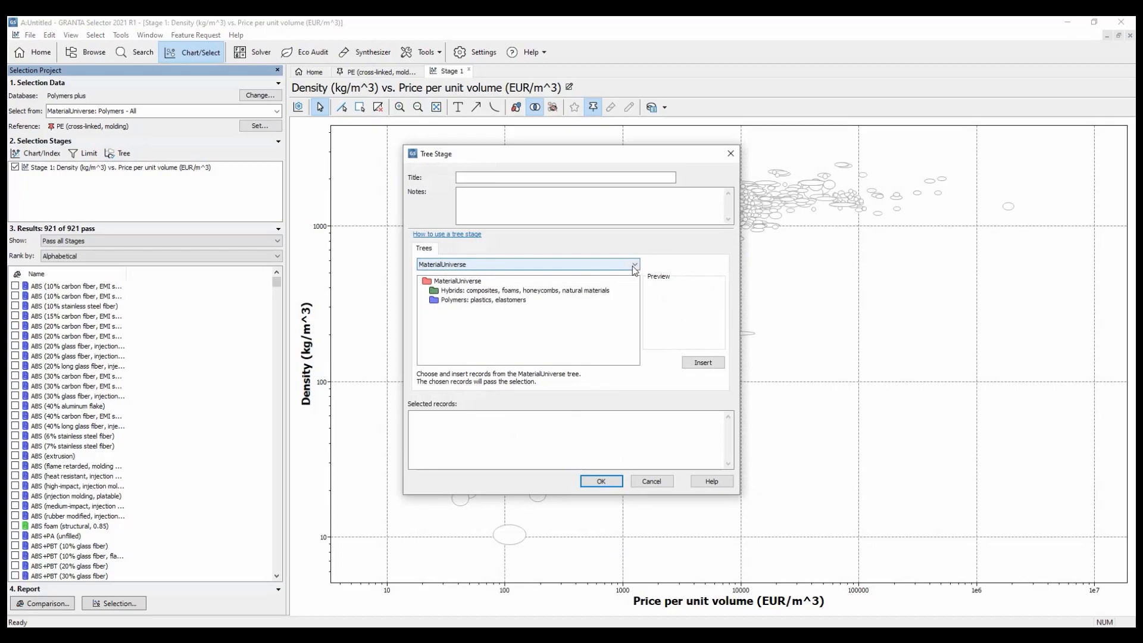
left_click(634, 263)
left_click(465, 352)
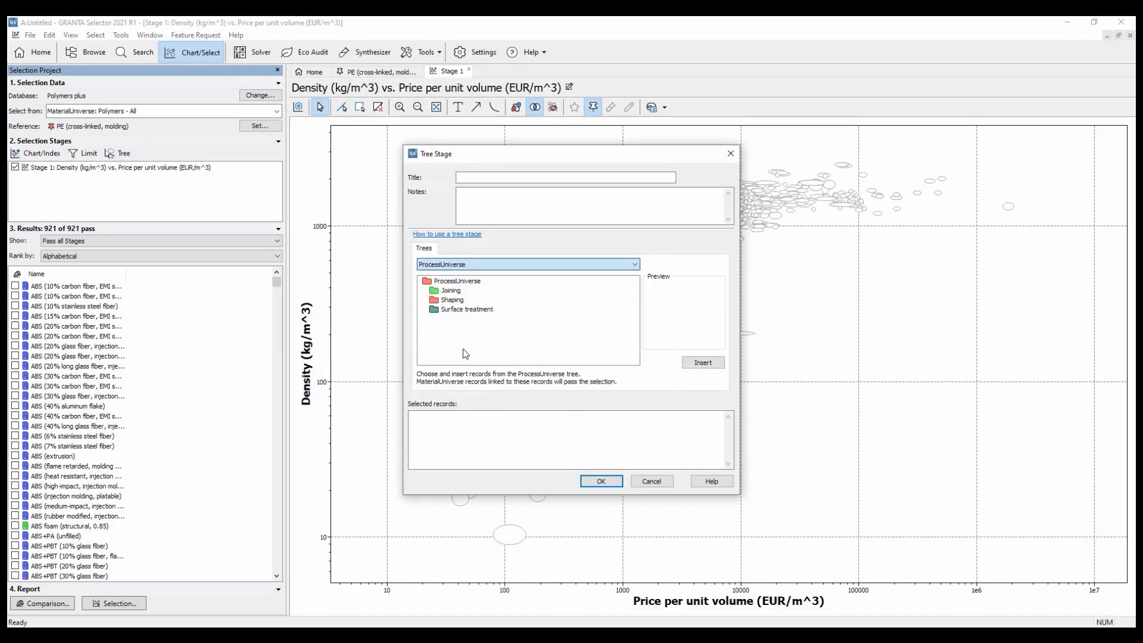
left_click(424, 299)
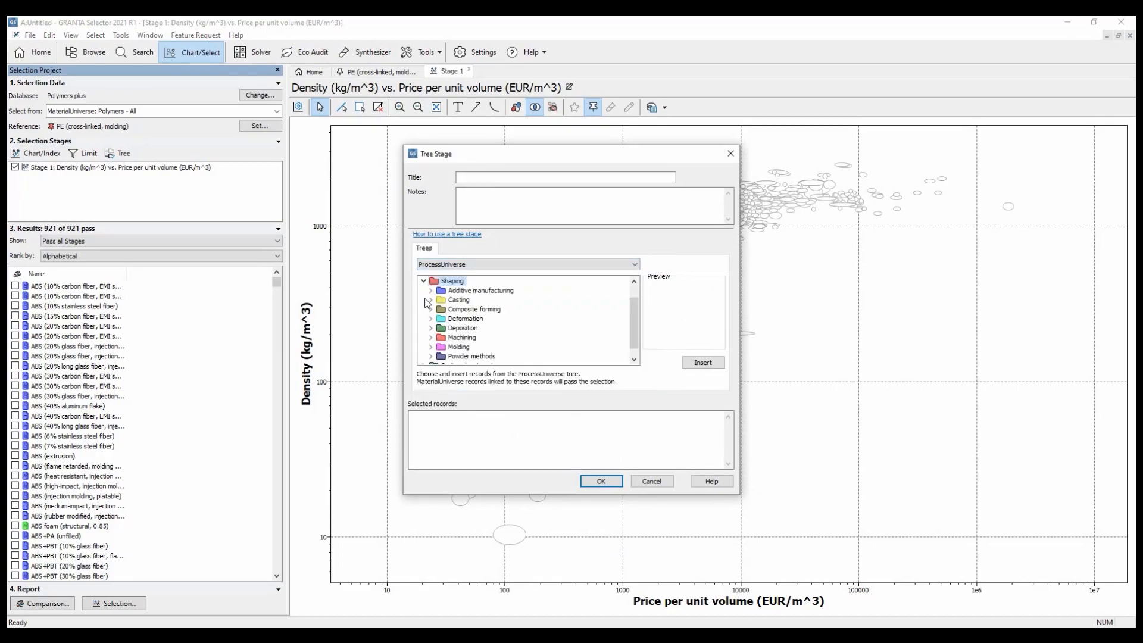
left_click(431, 290)
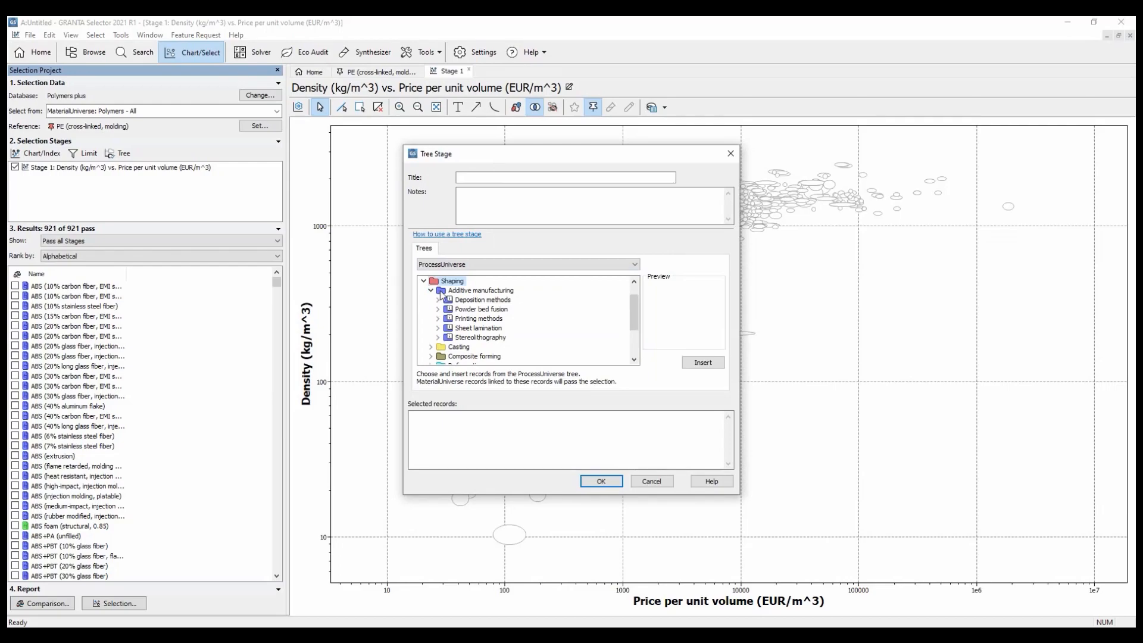
left_click(438, 300)
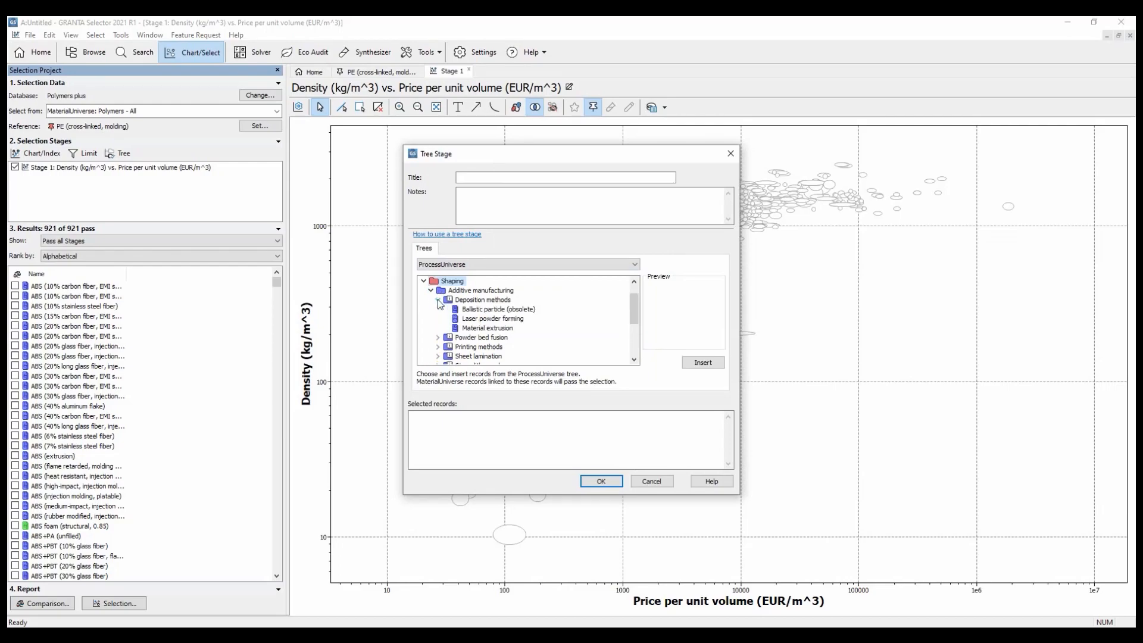
left_click(438, 338)
Preview the deposition methods, insert Ballistic particle (obsolete) as the selected record and apply the tree stage
left_click_drag(634, 313, 634, 302)
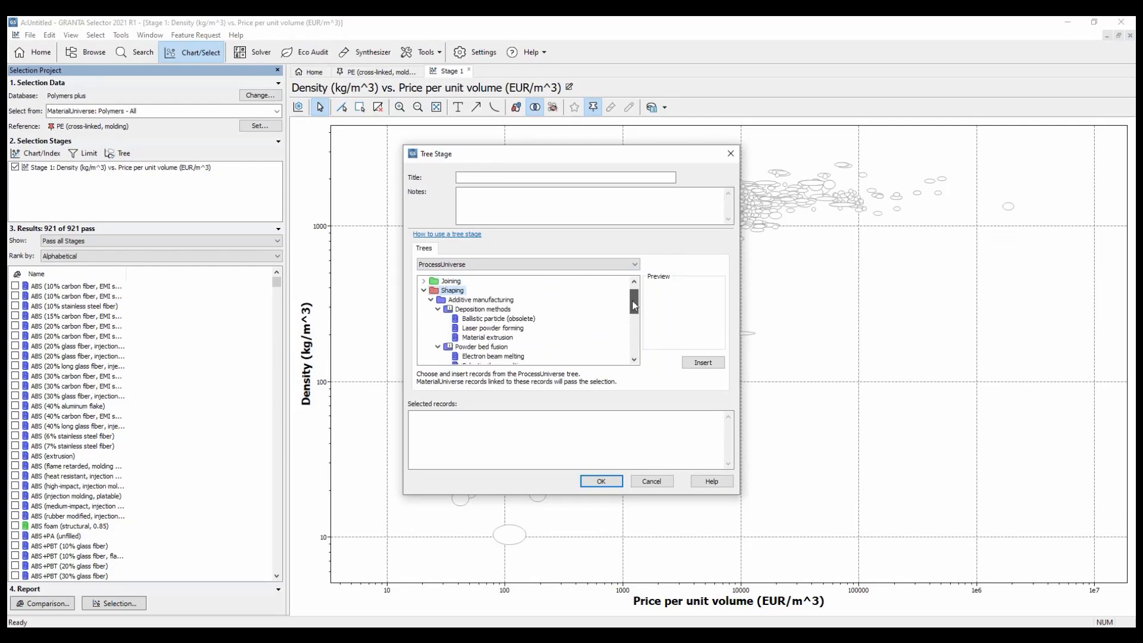
left_click(502, 319)
left_click(501, 328)
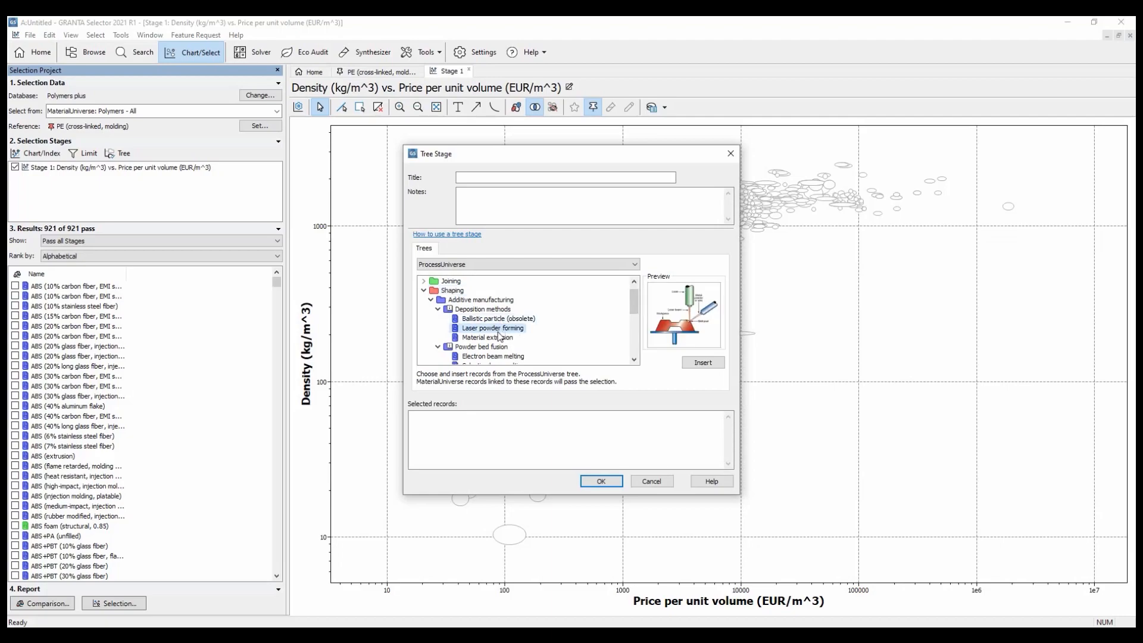
left_click(499, 338)
left_click(500, 319)
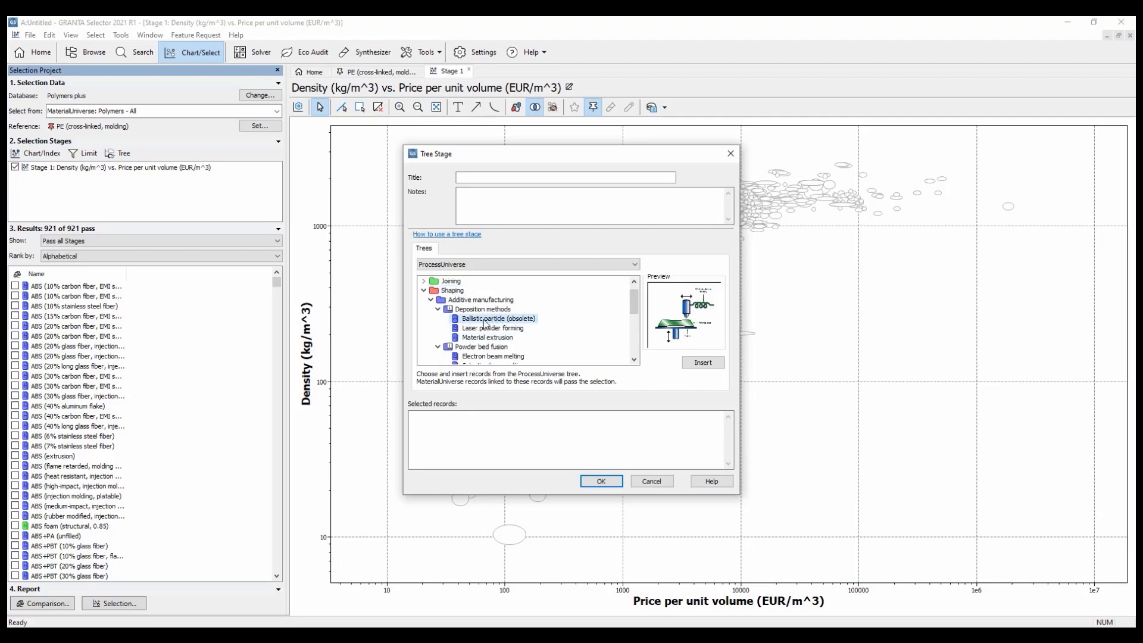
left_click(702, 364)
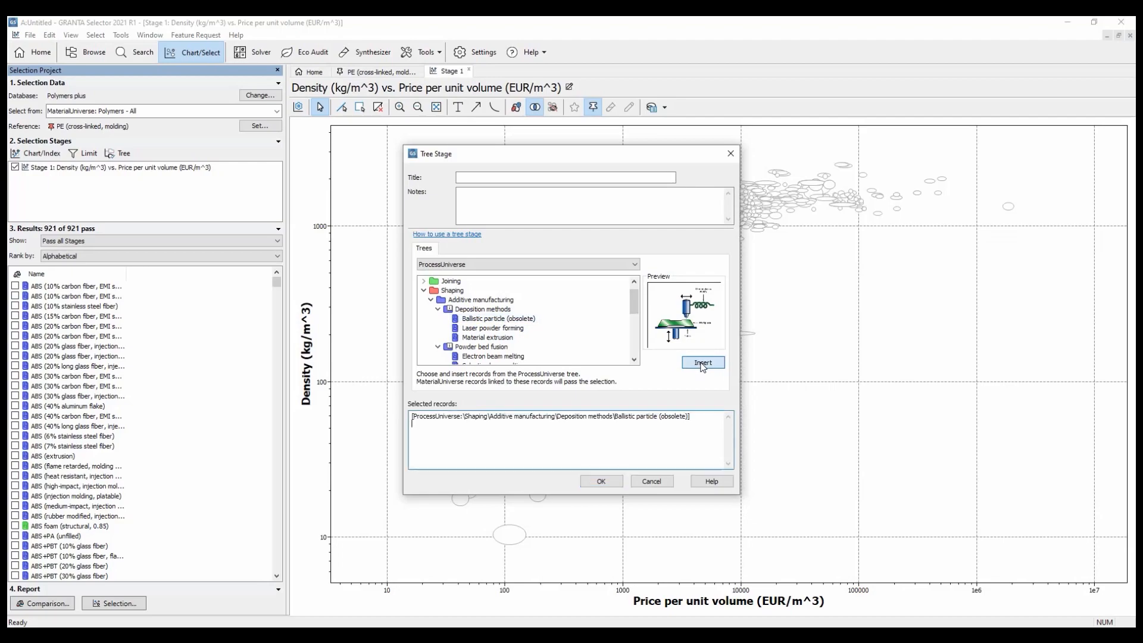
left_click(608, 481)
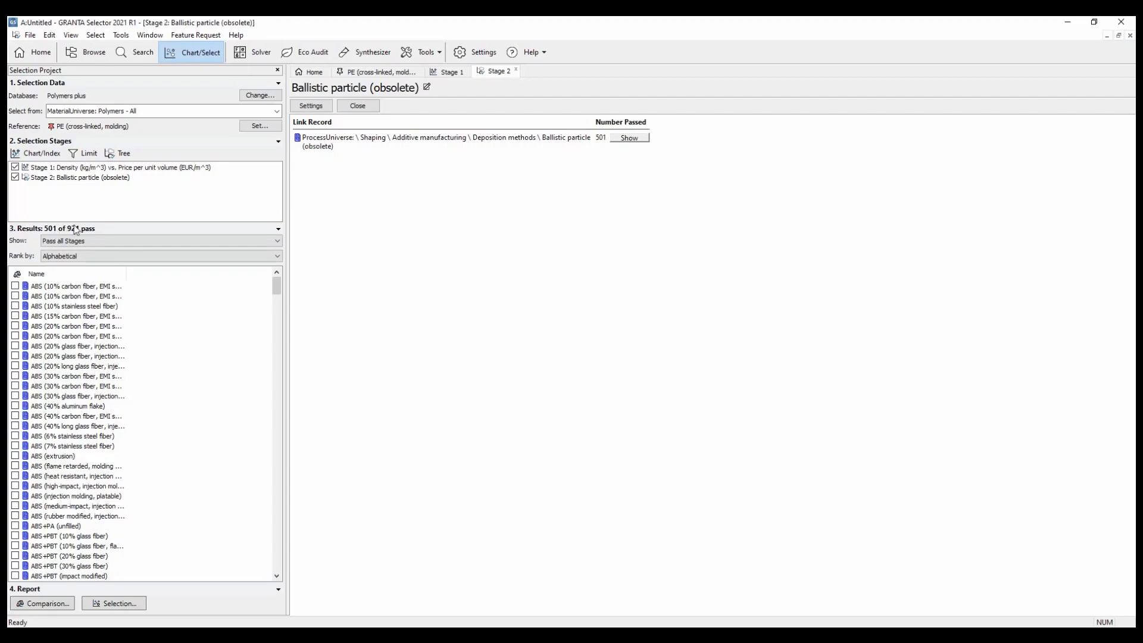
Hide the failing records on the Stage 1 chart, autoscale it to the passing ones and highlight the reference record
left_click(452, 72)
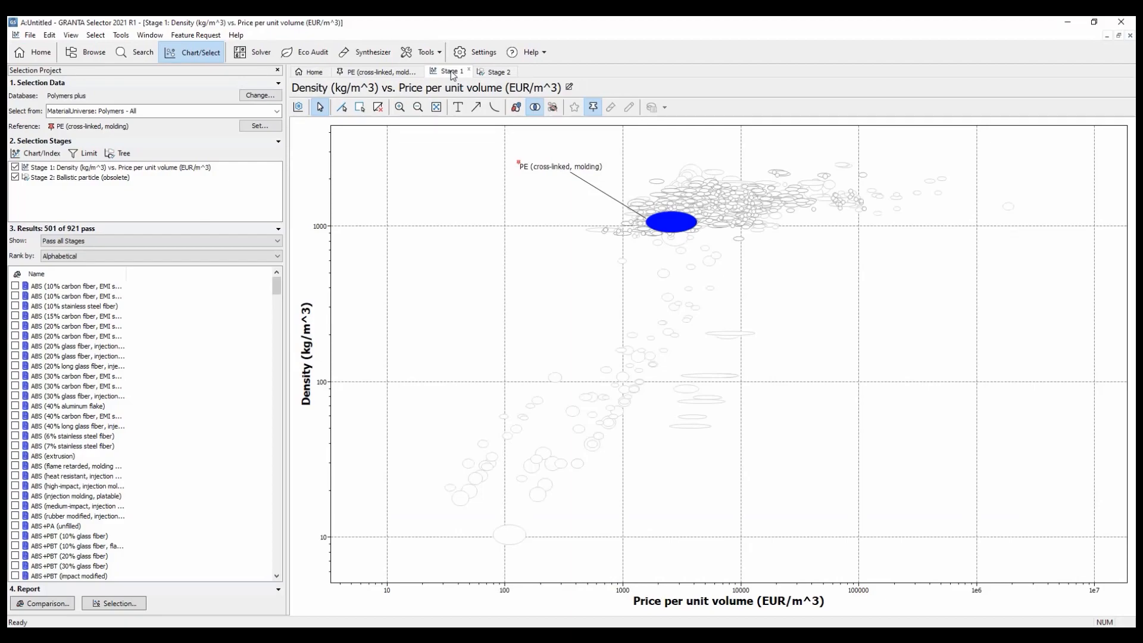
left_click(553, 109)
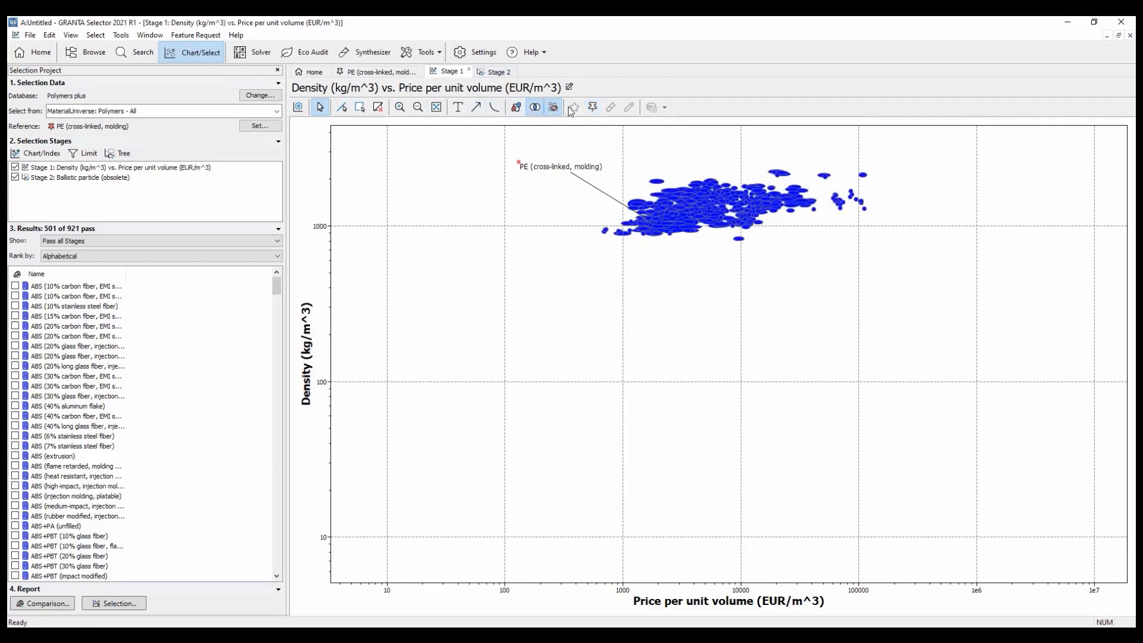
left_click(436, 107)
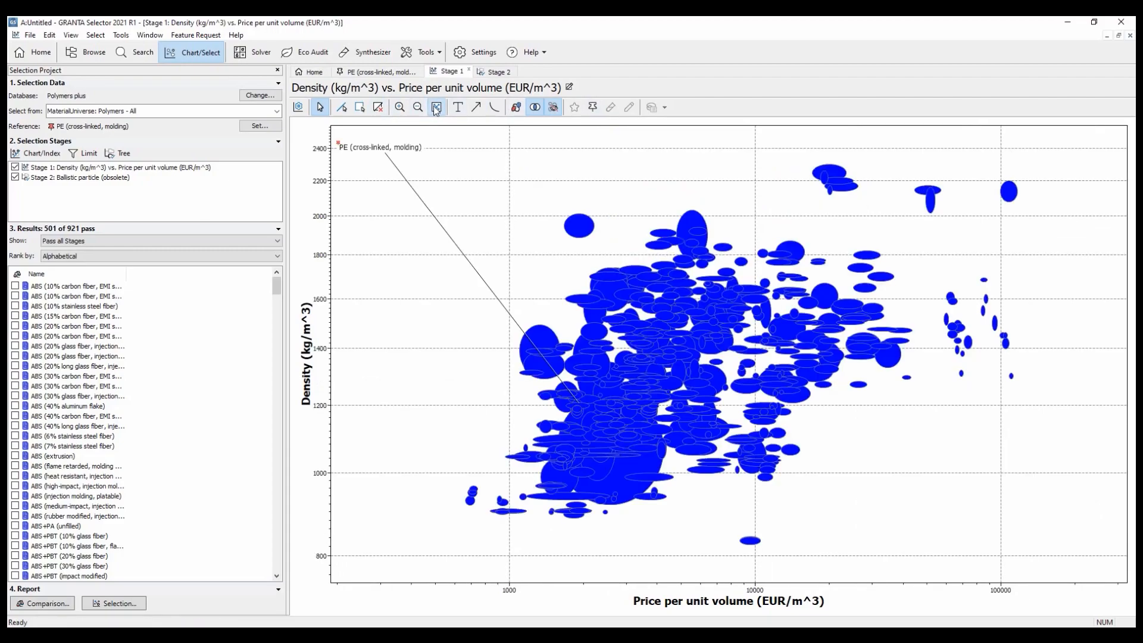
left_click(592, 108)
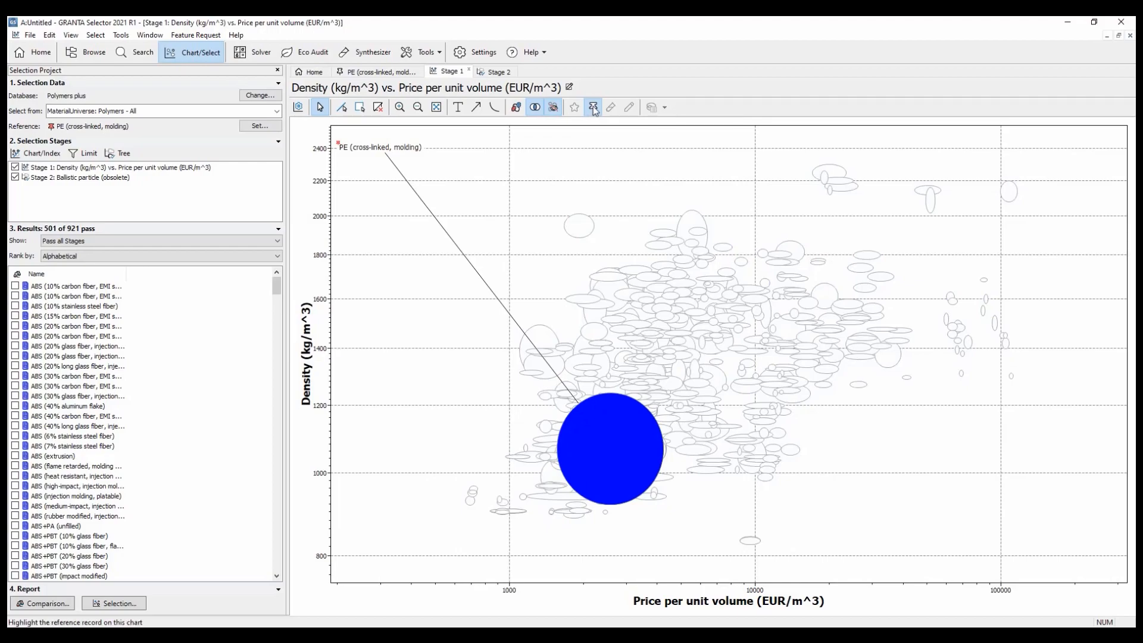
Add a limit stage with notched impact strength at 23 °C from 5.3 to 110 kJ/m^2 and apply it
left_click(74, 154)
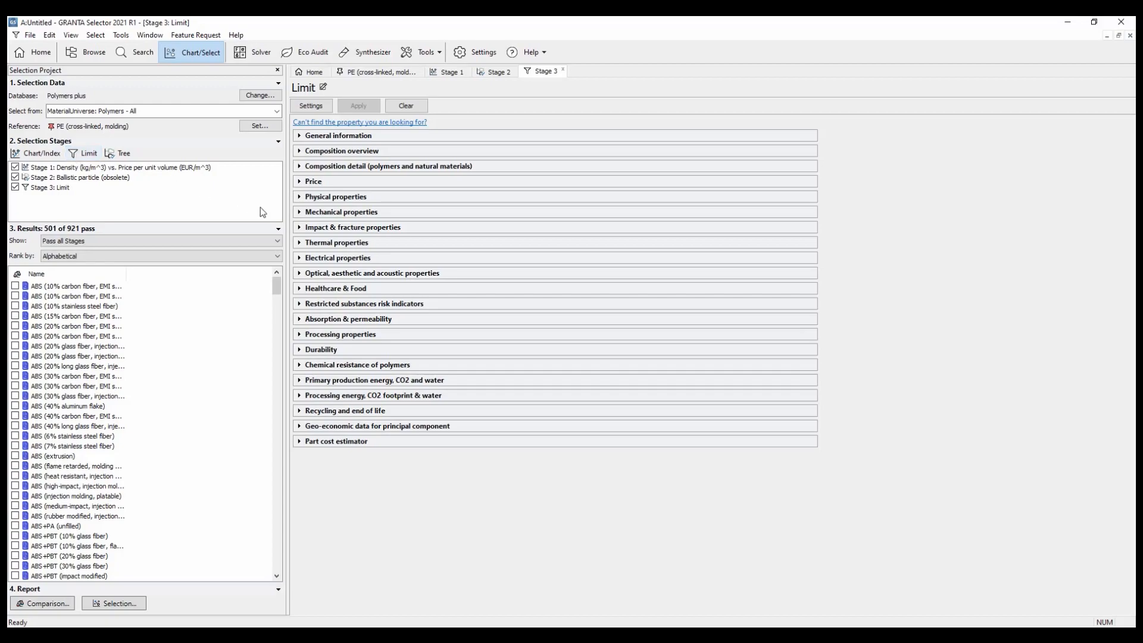
left_click(299, 228)
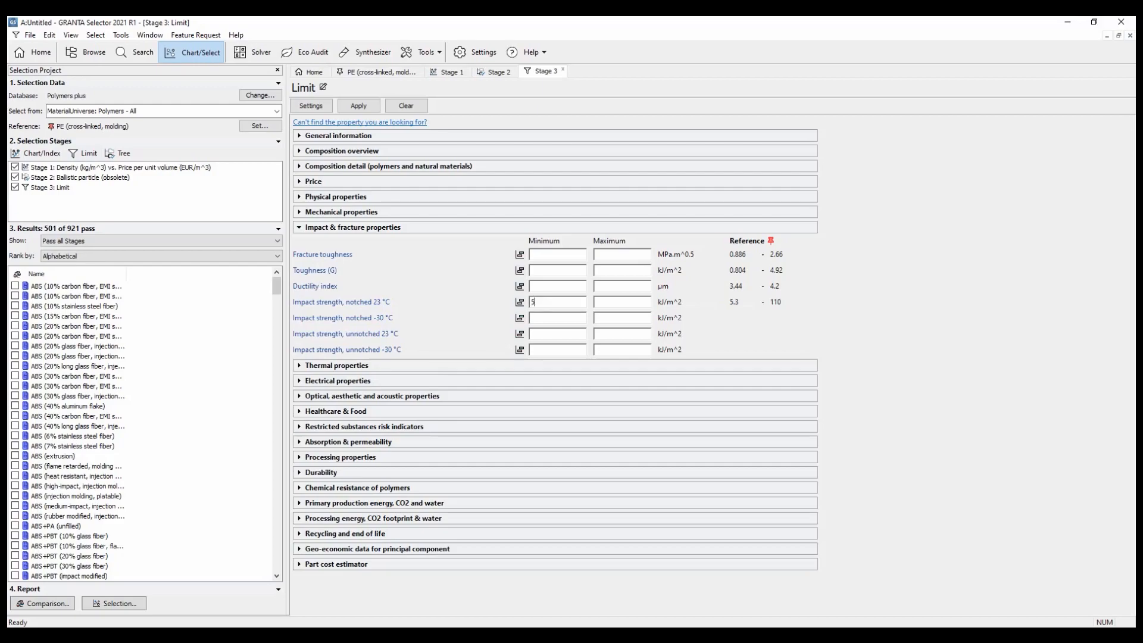
type(".3")
left_click(601, 305)
type("110")
key("Return")
left_click(358, 105)
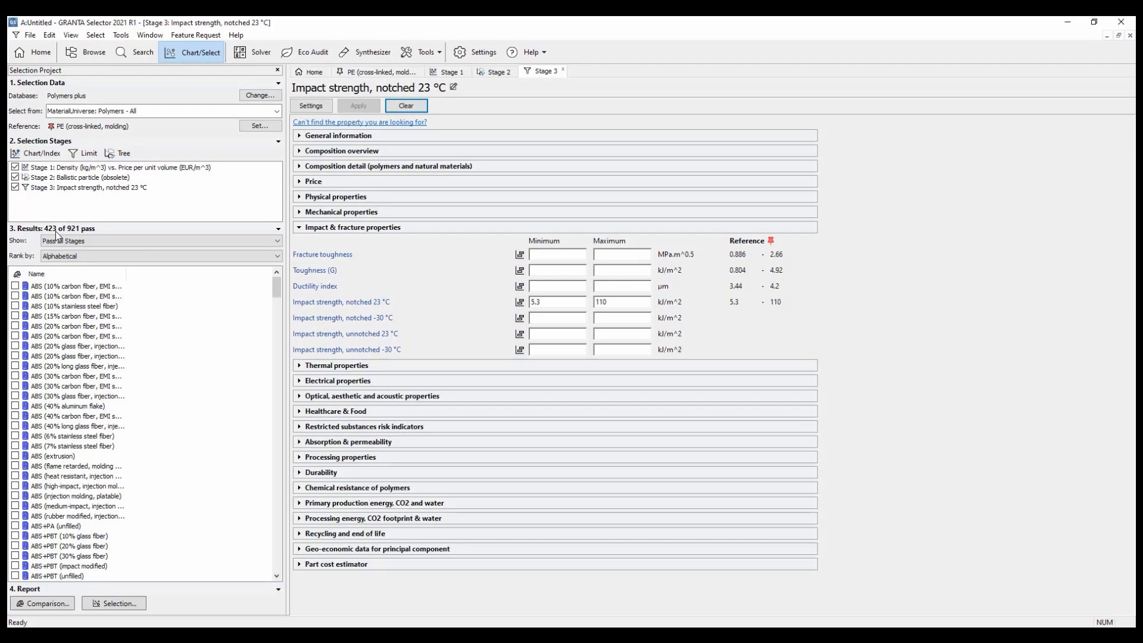
Enter a maximum Young's modulus of 1.4 GPa among the limit stage's mechanical properties
left_click(300, 213)
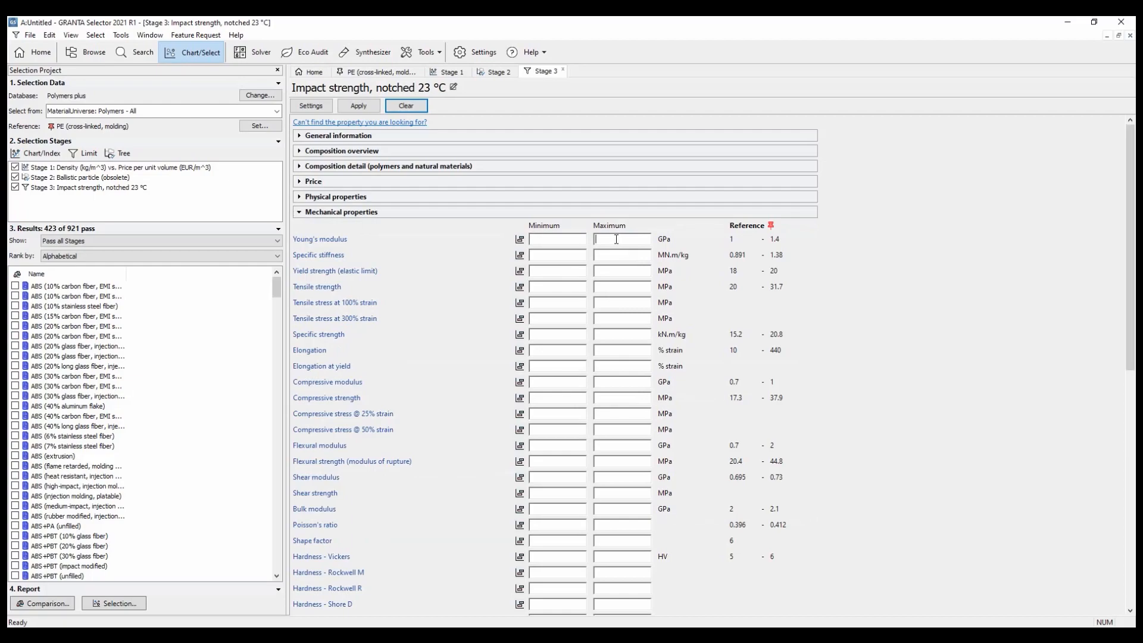
type("1.4")
Open the Engineering Solver's Beam in Bending case and set the rectangular beam to 17 mm breadth, 3.5 mm depth and 86 mm length
left_click(261, 54)
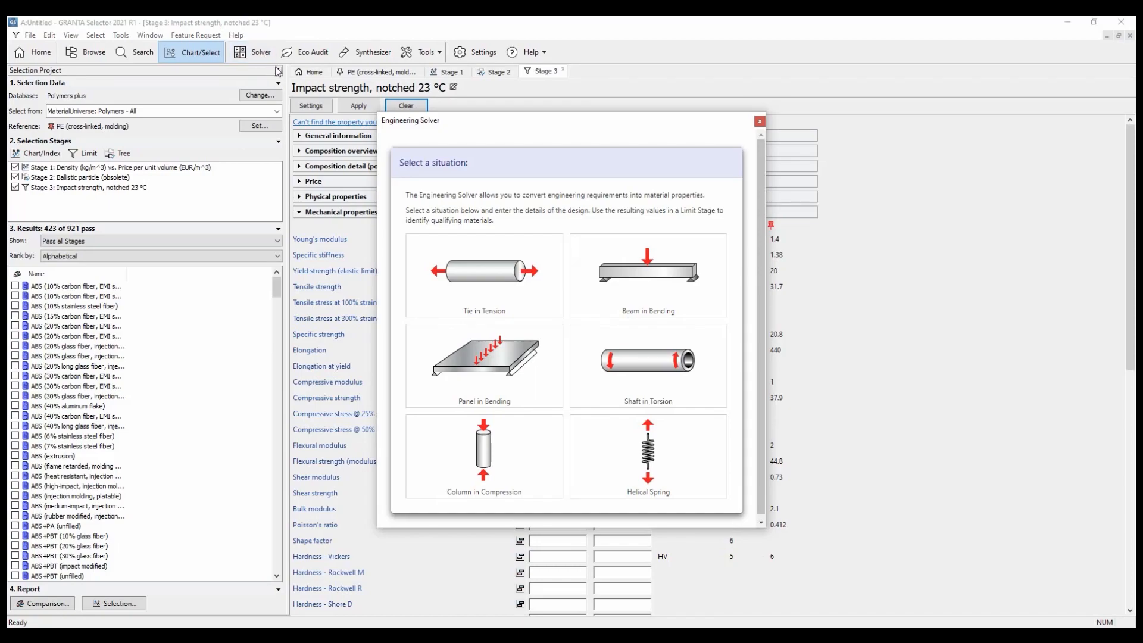
left_click(630, 272)
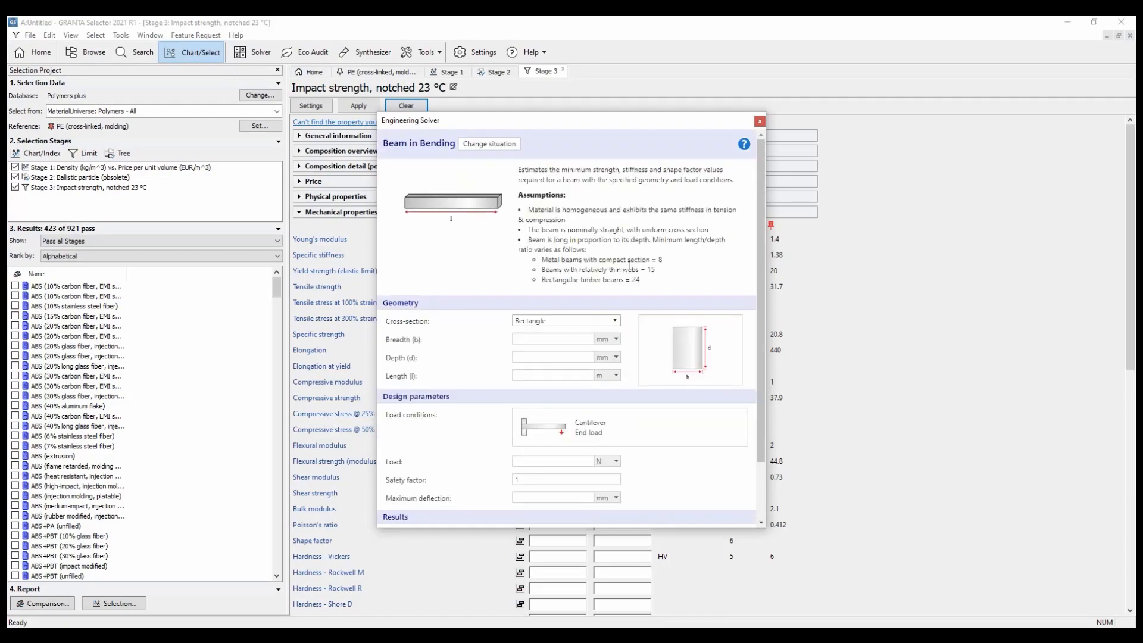
left_click(532, 337)
type("17")
left_click(532, 356)
type("3.5")
left_click(530, 375)
type("86")
left_click(612, 375)
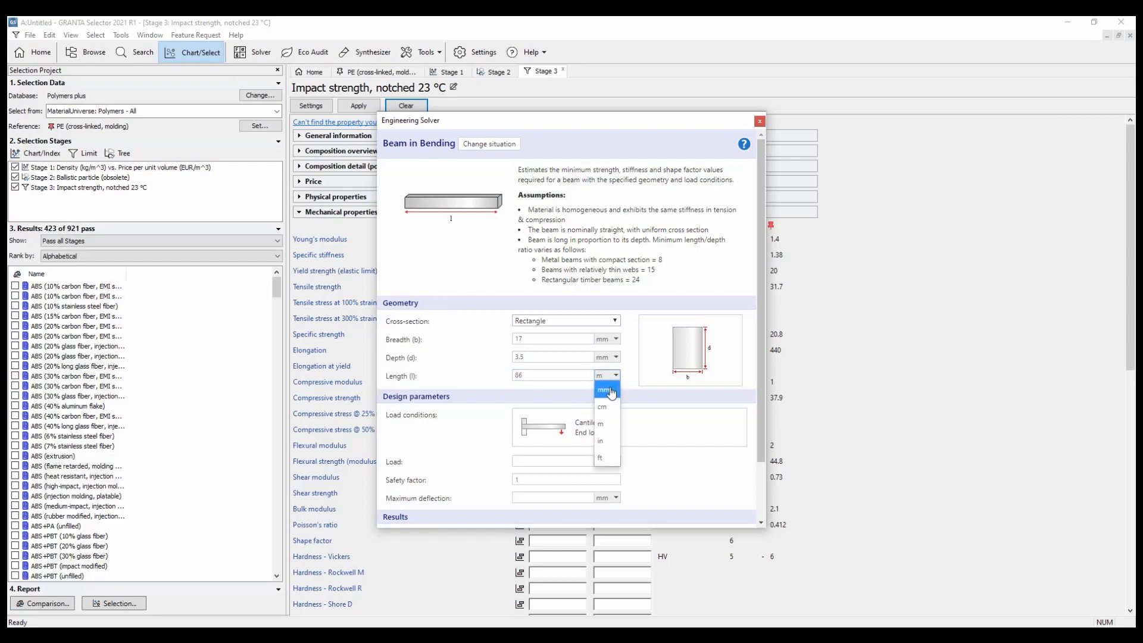
left_click(607, 391)
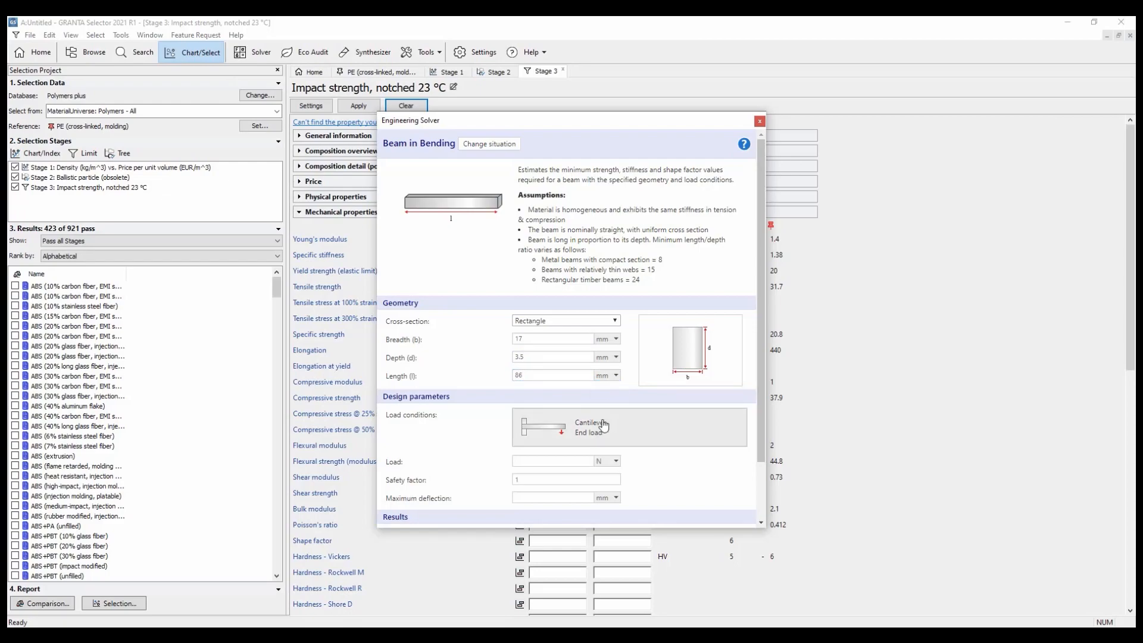
Set the cantilever's end load to 10 N and view the calculated beam results
left_click(535, 464)
type("10")
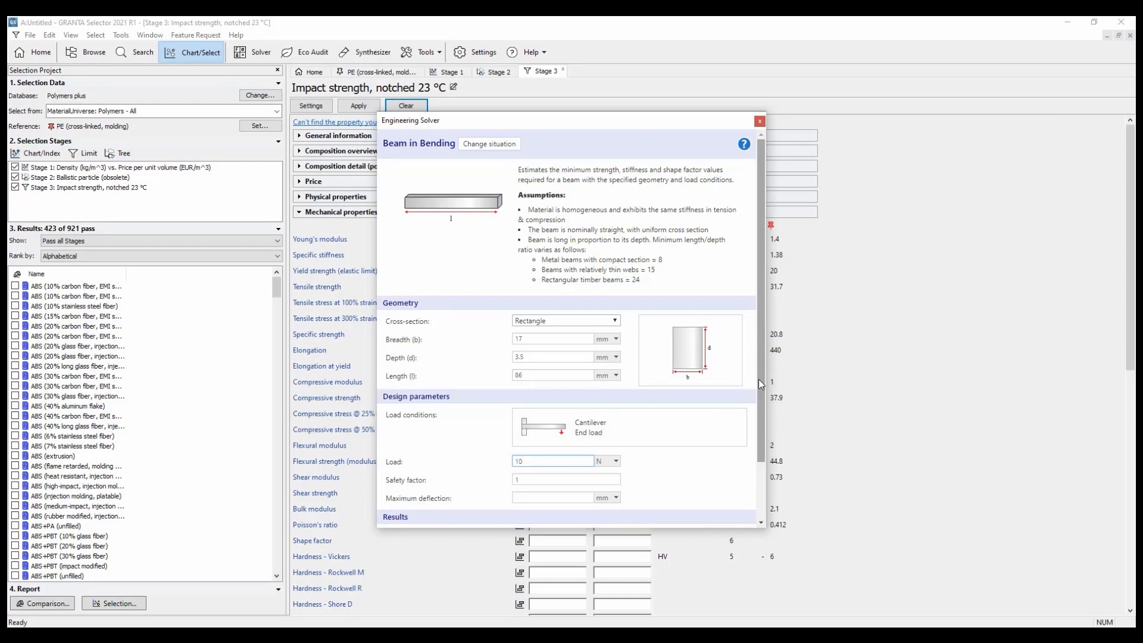
left_click_drag(759, 380, 761, 439)
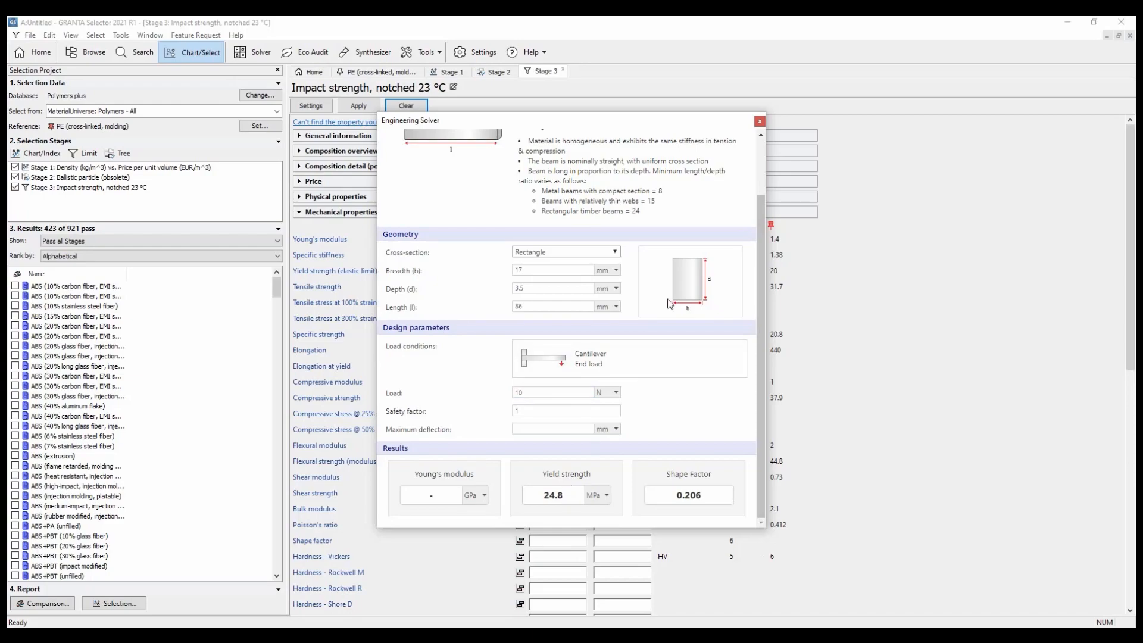
Limit the yield strength to a maximum of 24.8 MPa and the density to a maximum of 920 kg/m^3, applying both limits
left_click(759, 121)
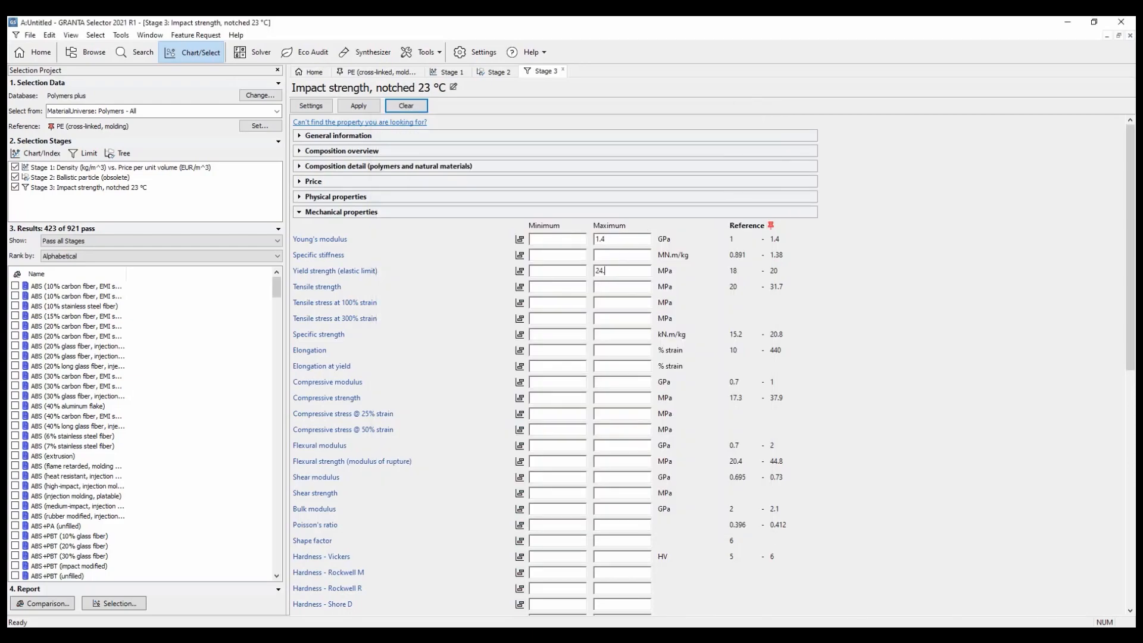
left_click(359, 107)
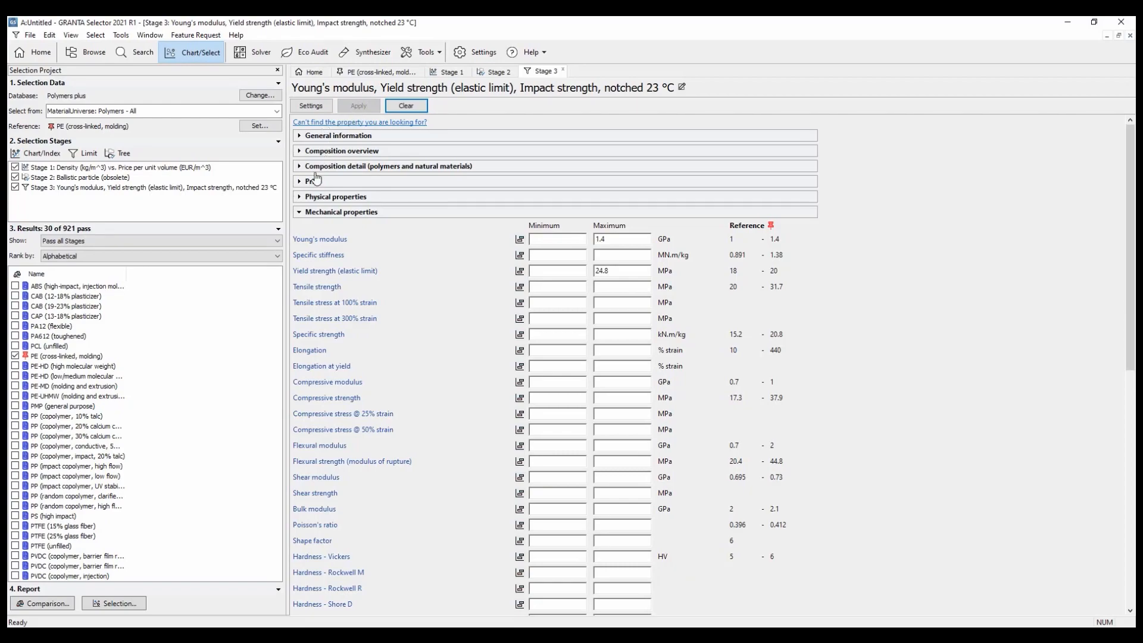
left_click(302, 197)
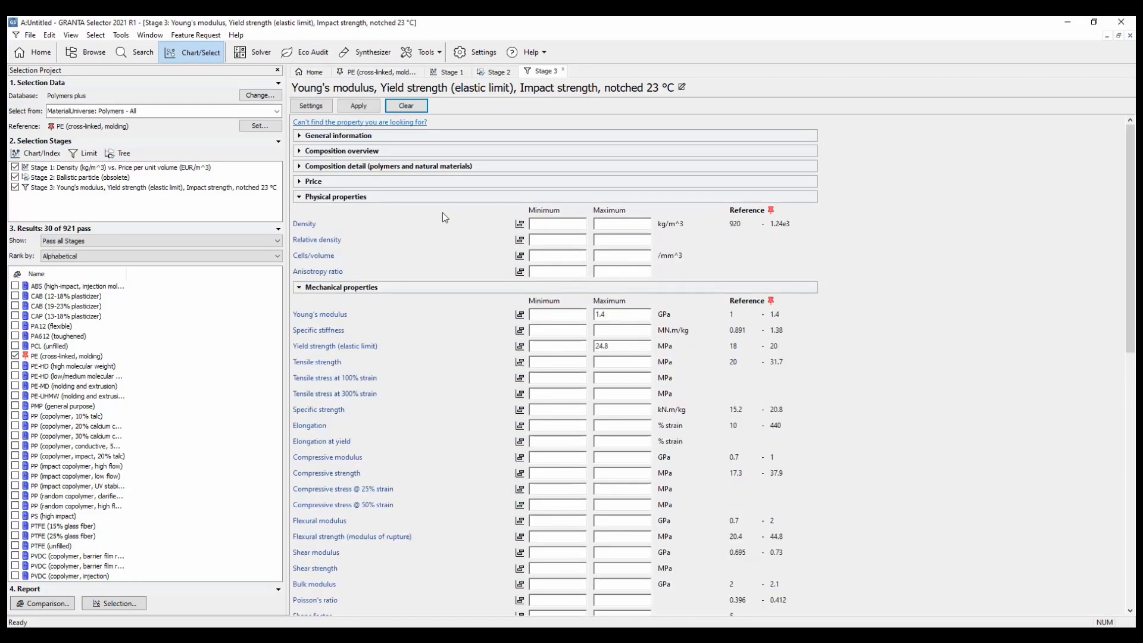
left_click(606, 224)
type("920")
left_click(362, 107)
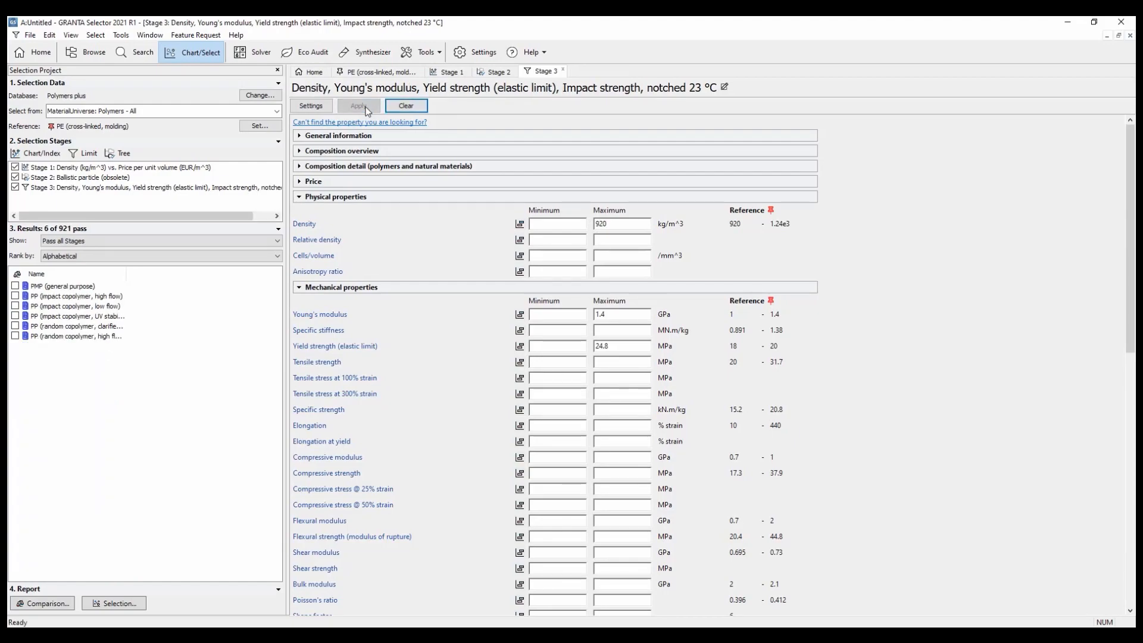
On the Stage 1 chart, turn off the reference highlighting and label the PP (random copolymer, high flow) and PMP (general purpose) bubbles beside them
left_click(437, 71)
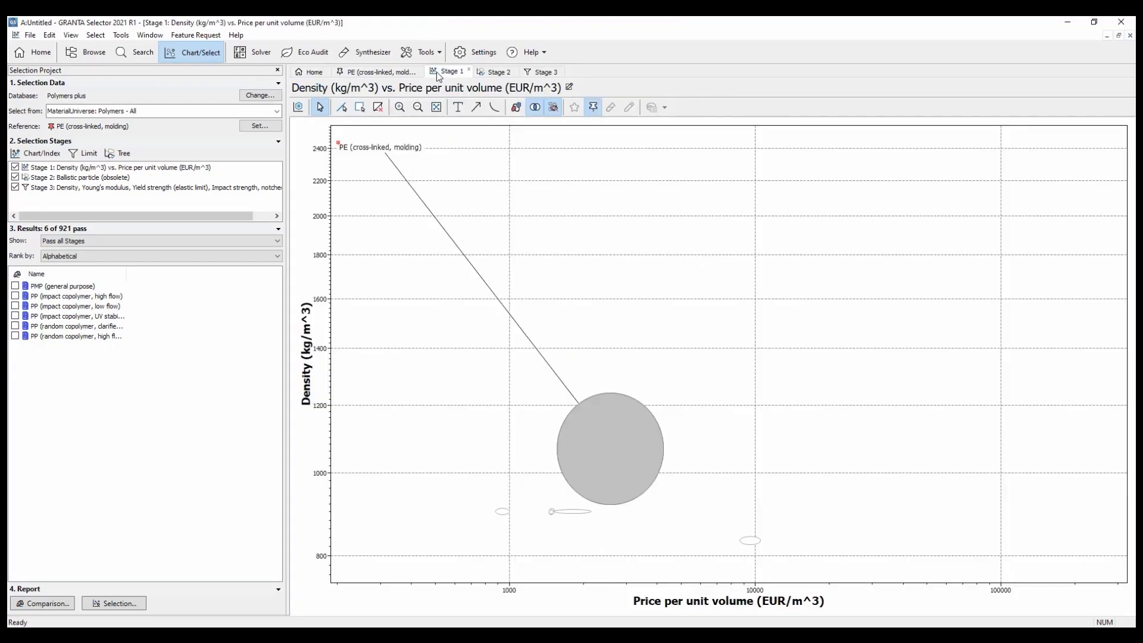
left_click(594, 108)
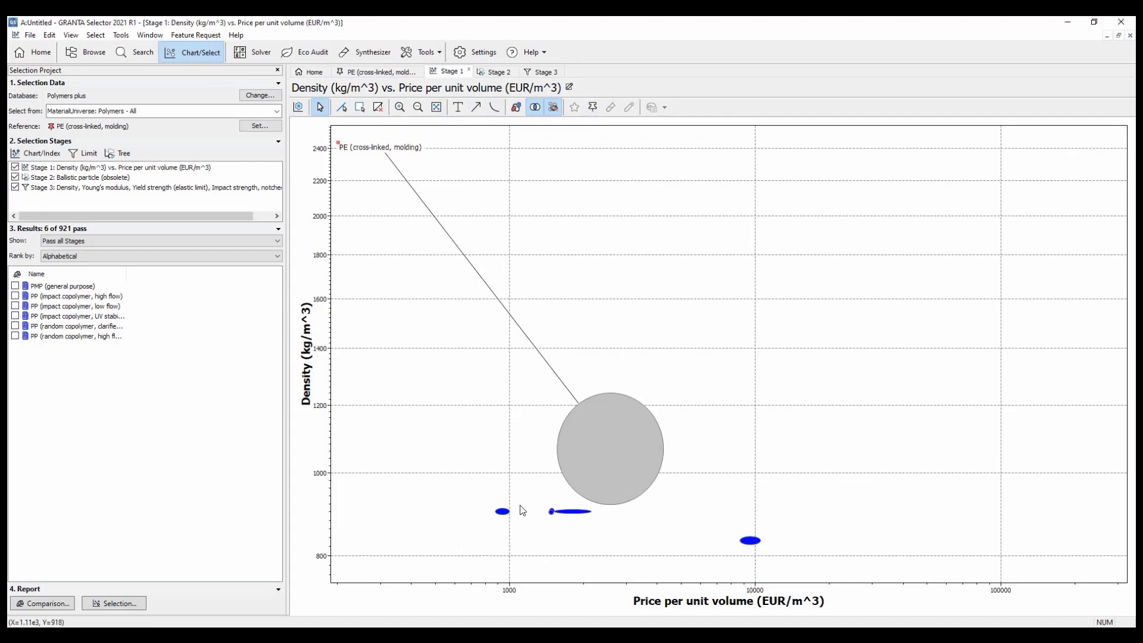
left_click(503, 513)
left_click_drag(503, 513, 440, 468)
left_click(752, 543)
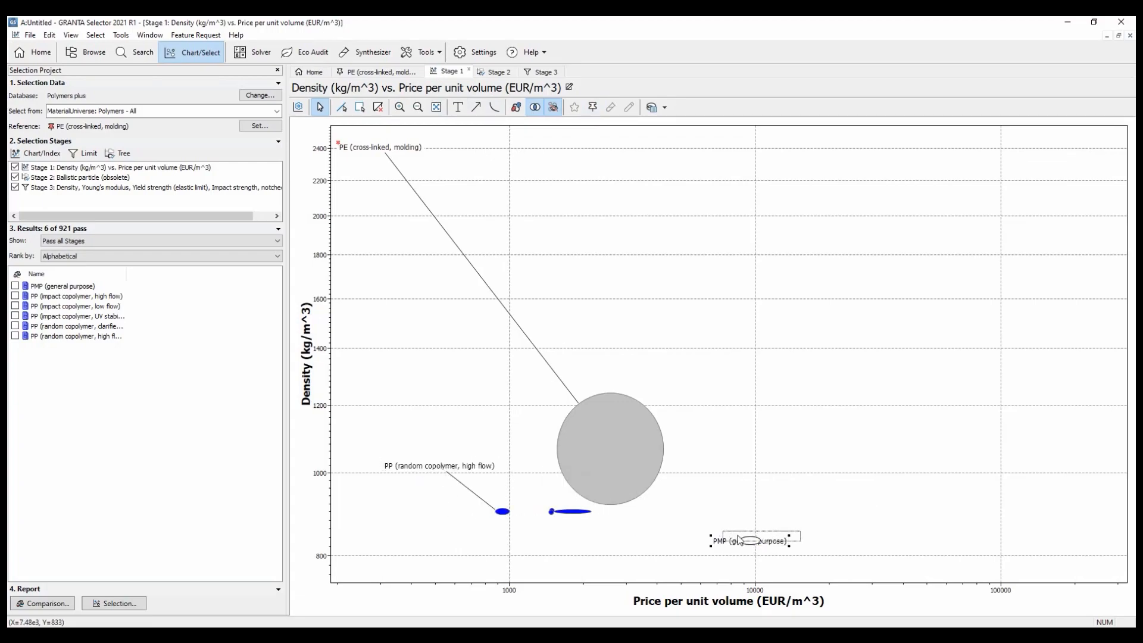
left_click_drag(752, 543, 832, 500)
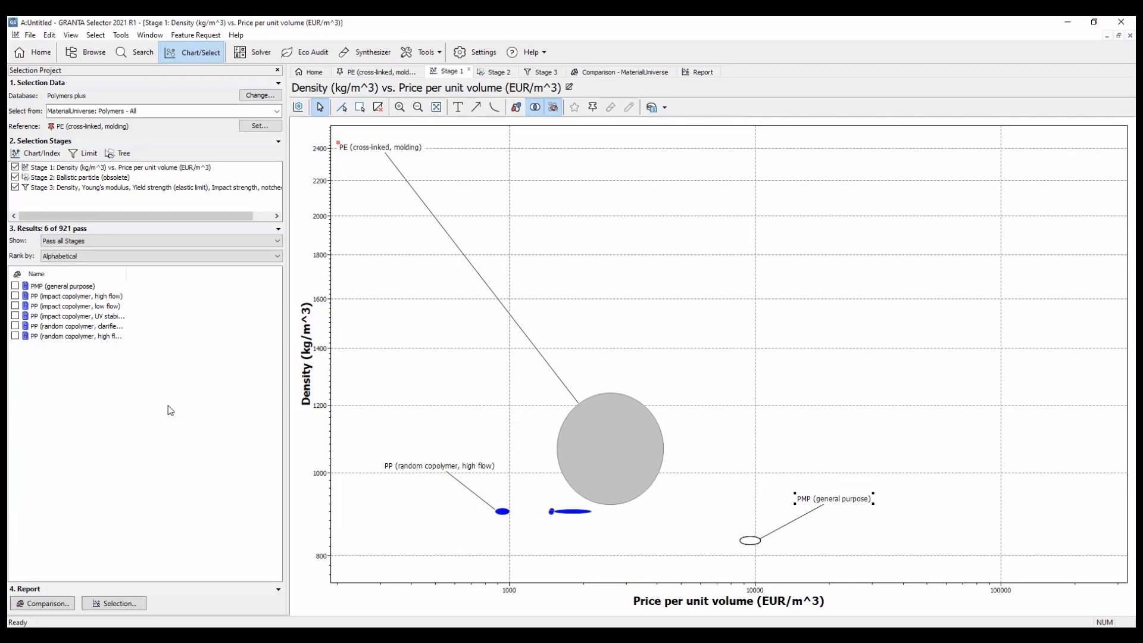
Mark PMP (general purpose) and PP (impact copolymer, high flow) in the results and generate their comparison table
left_click(15, 296)
left_click(15, 286)
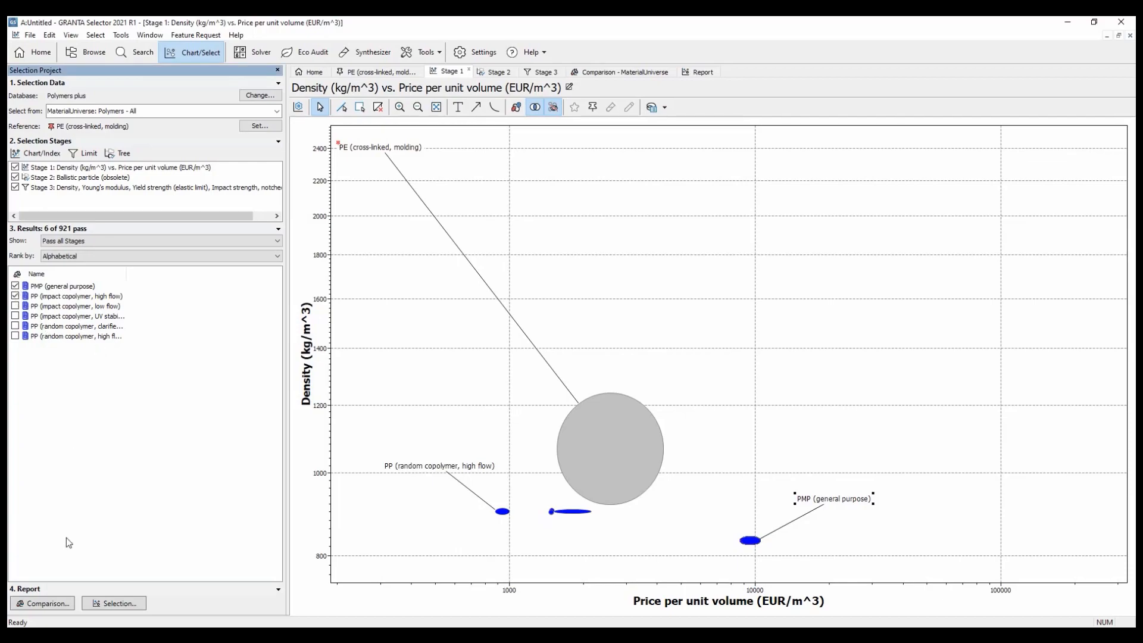
left_click(43, 604)
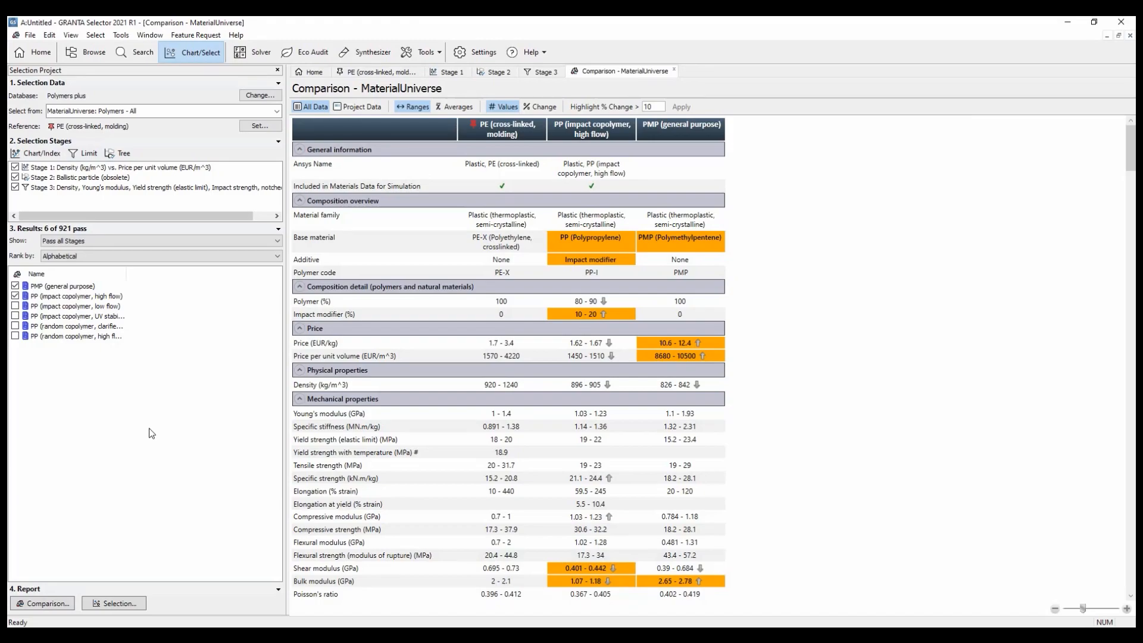
Generate the selection report, check its export formats and page through to the comparison table on page 5
left_click(120, 606)
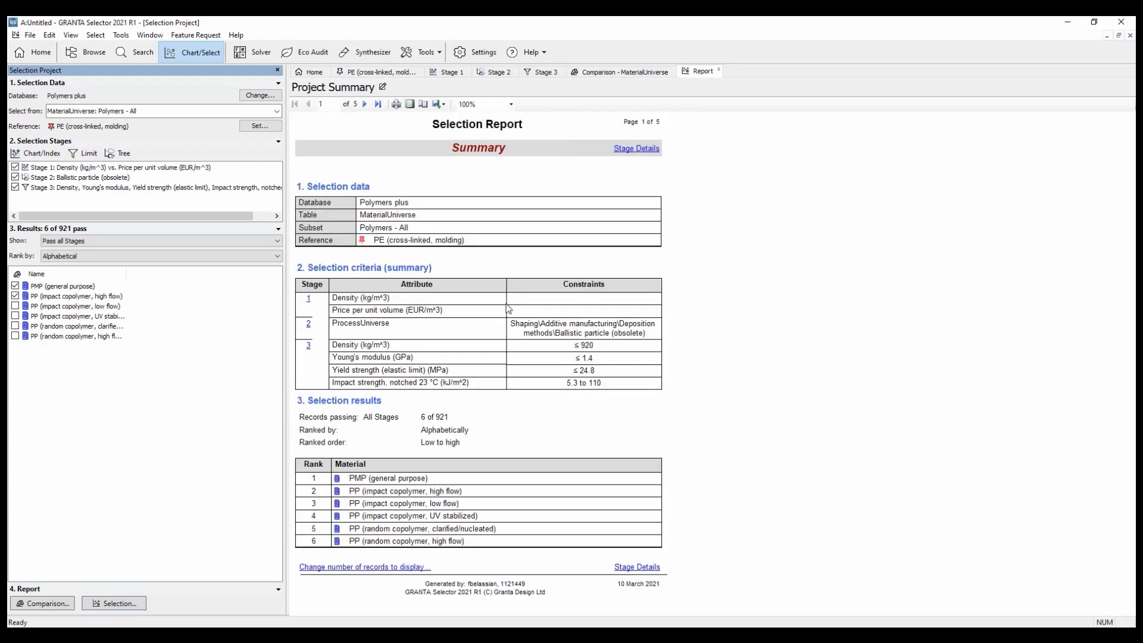
left_click(441, 104)
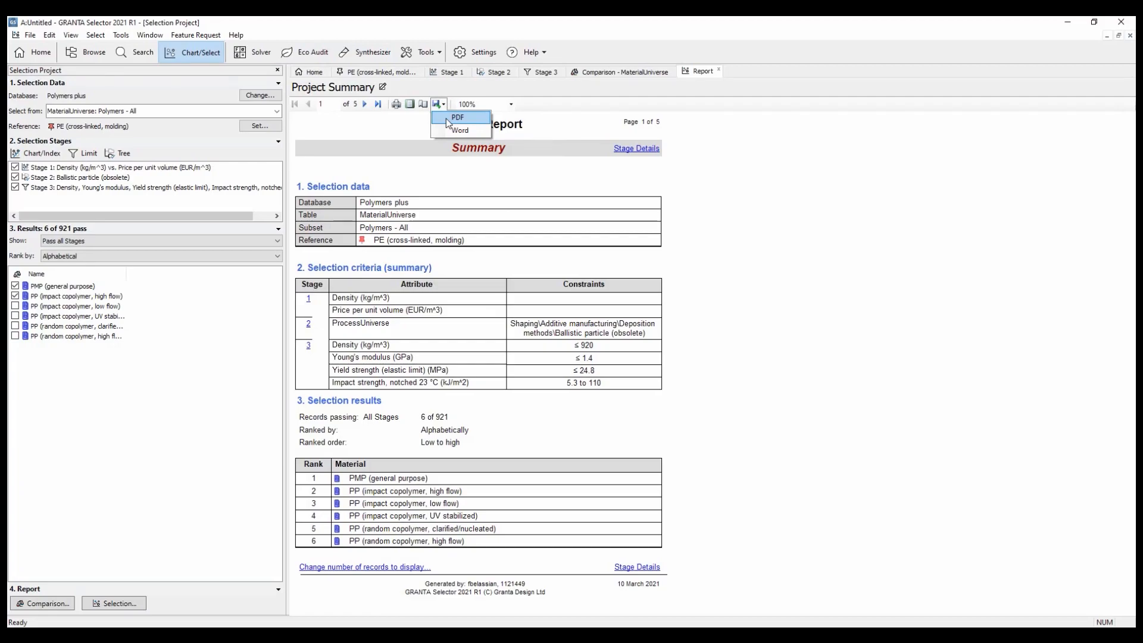
left_click(366, 105)
left_click(366, 105)
left_click(367, 105)
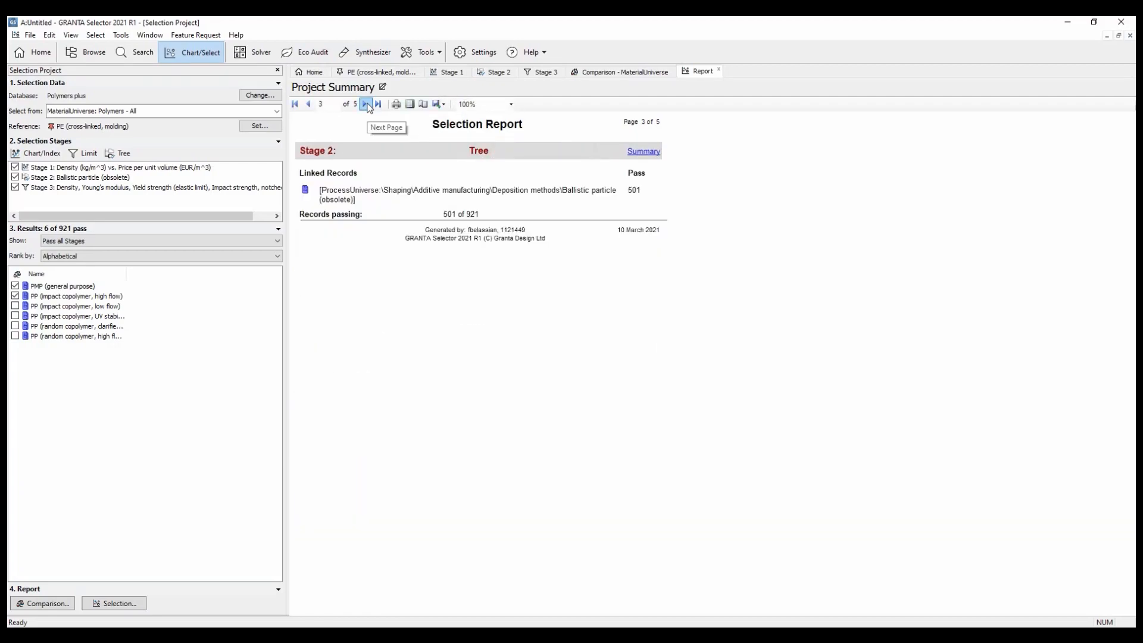
left_click(366, 105)
left_click(366, 105)
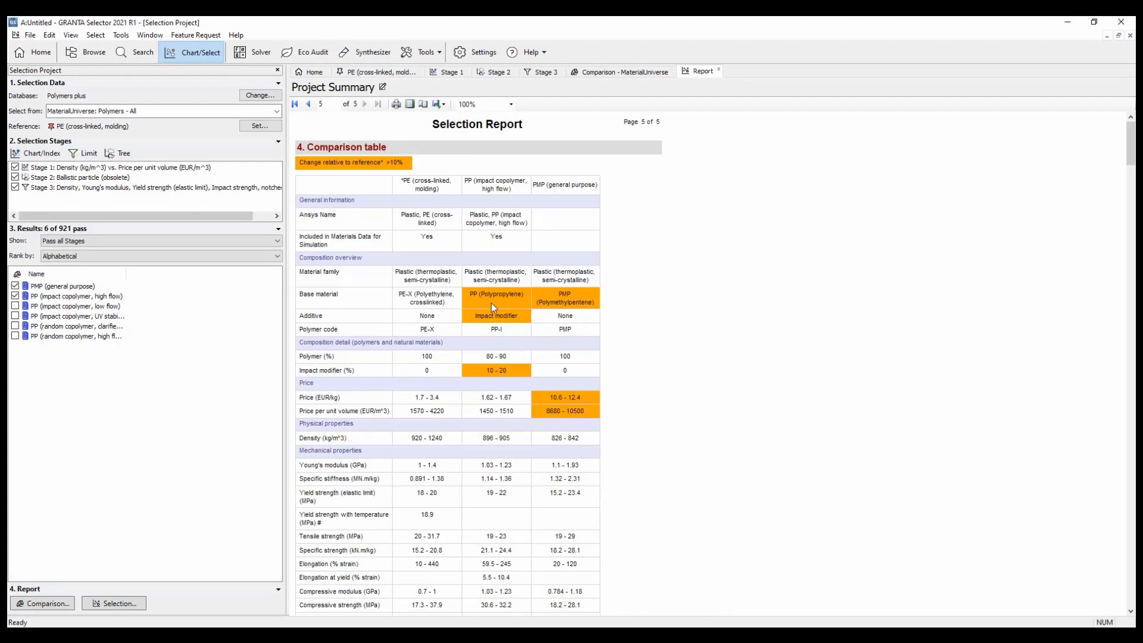
Start an Eco Audit project named pmp and add a component also named pmp
left_click(307, 53)
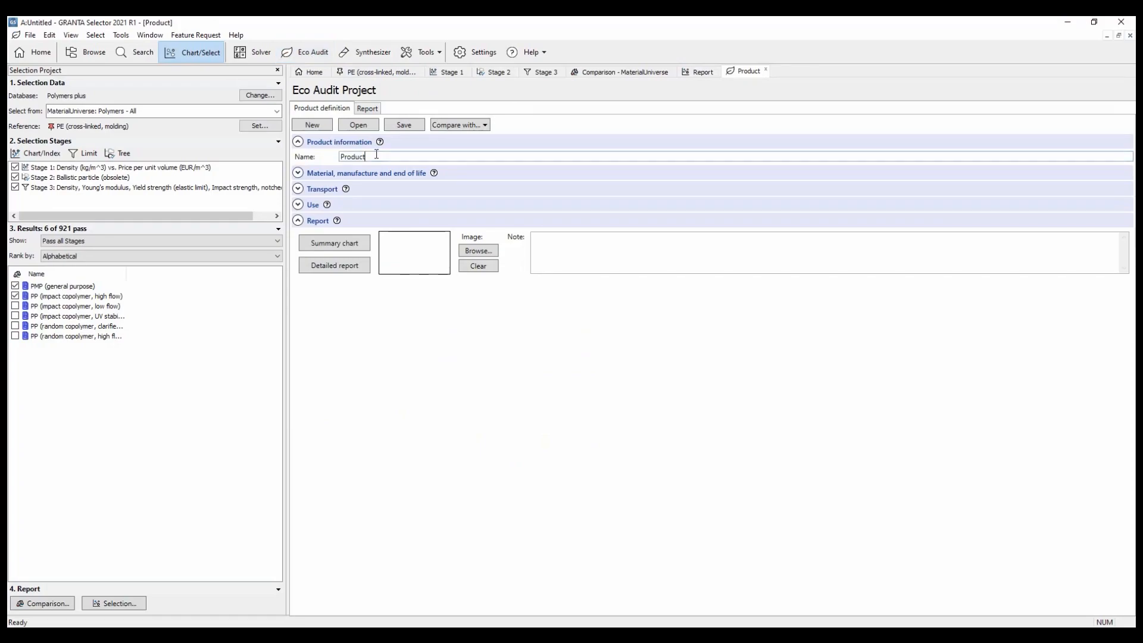
left_click_drag(375, 156, 337, 156)
type("pmp")
left_click(298, 173)
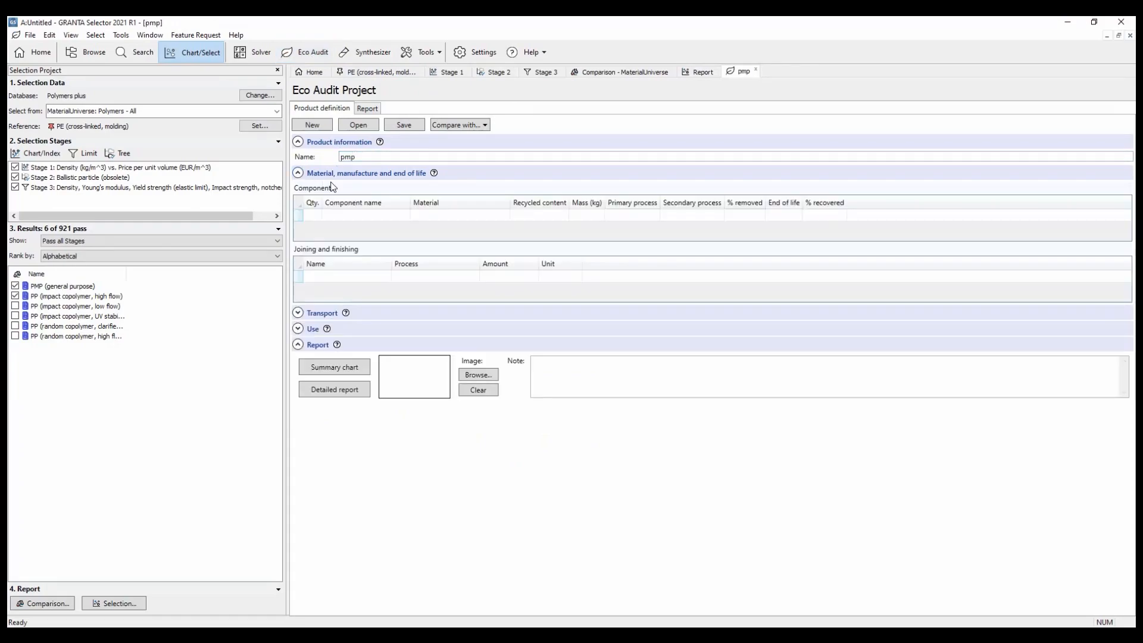
left_click(357, 214)
type("pmp")
Assign the unfilled General purpose PMP (Polymethylpentene) thermoplastic as the pmp component's material
left_click(463, 215)
left_click(503, 215)
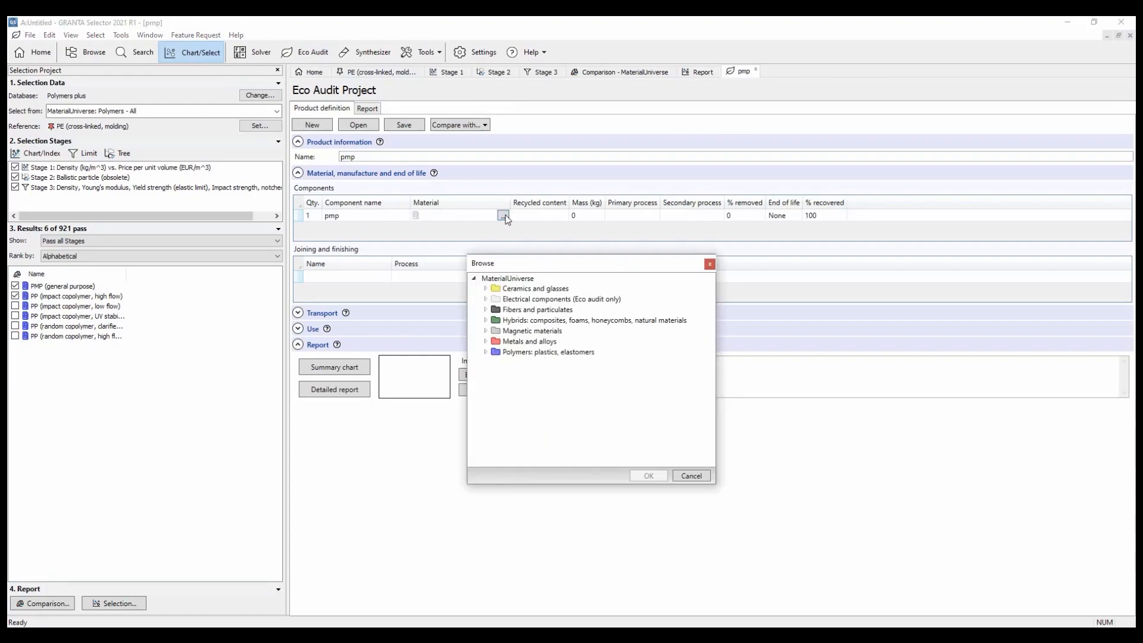
left_click(486, 352)
left_click(497, 373)
left_click(510, 384)
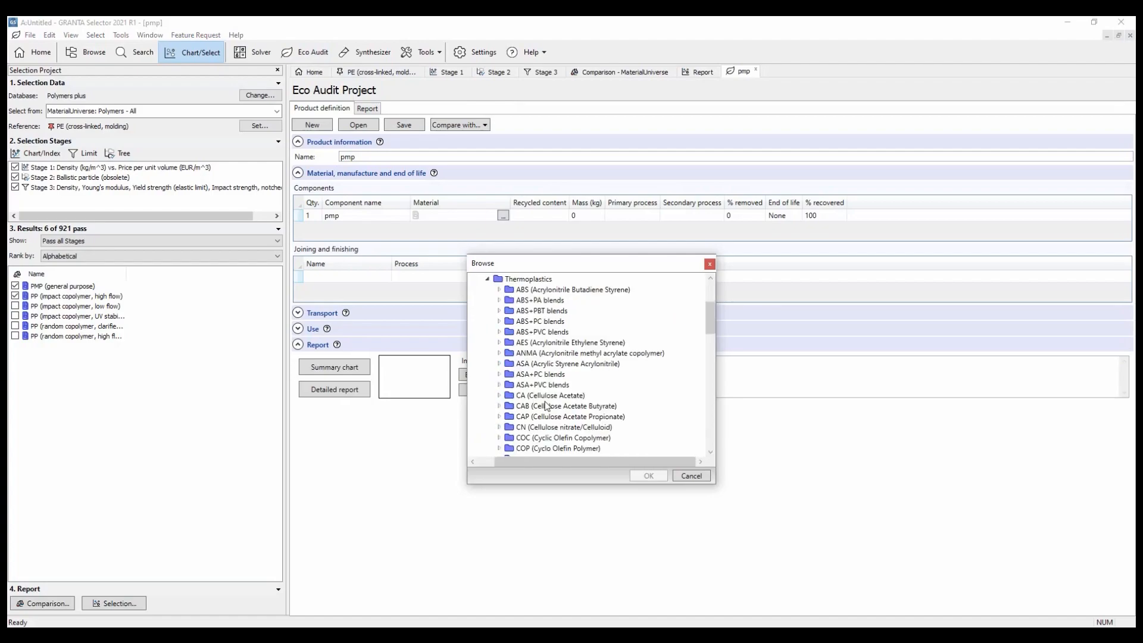
scroll(543, 411, "down", 6)
scroll(546, 423, "down", 4)
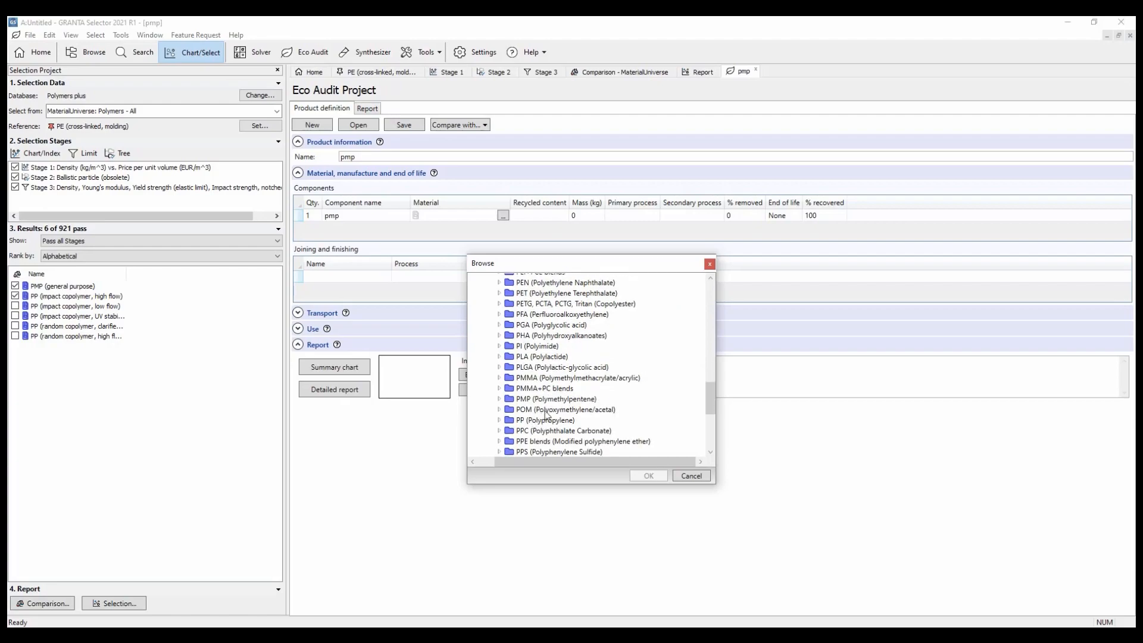
left_click(500, 399)
left_click(510, 420)
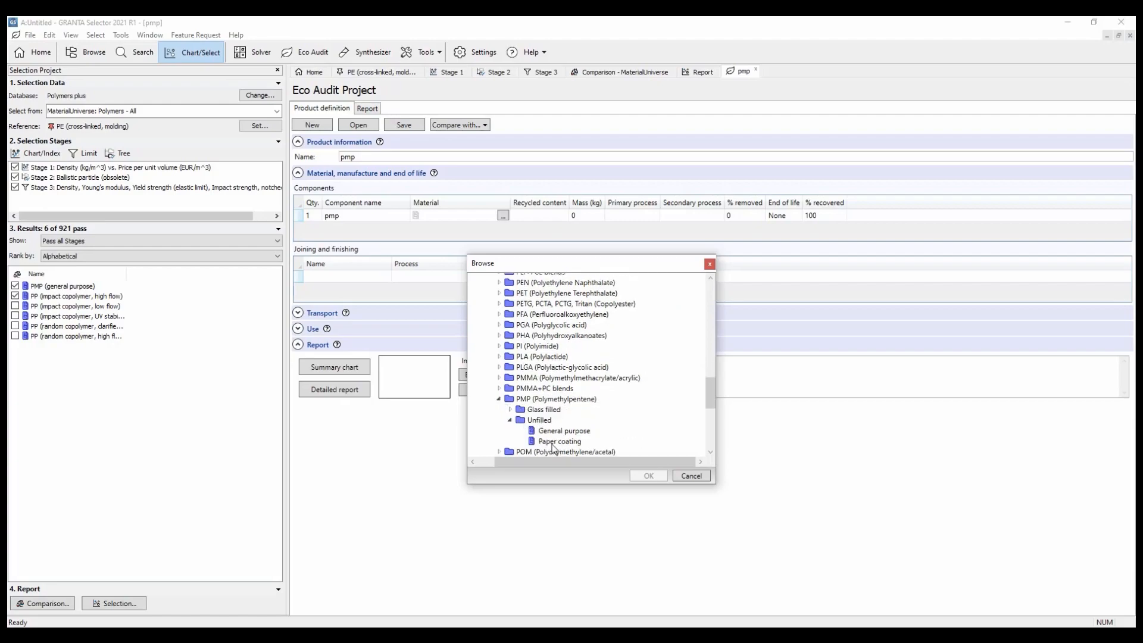
left_click(550, 430)
left_click(648, 476)
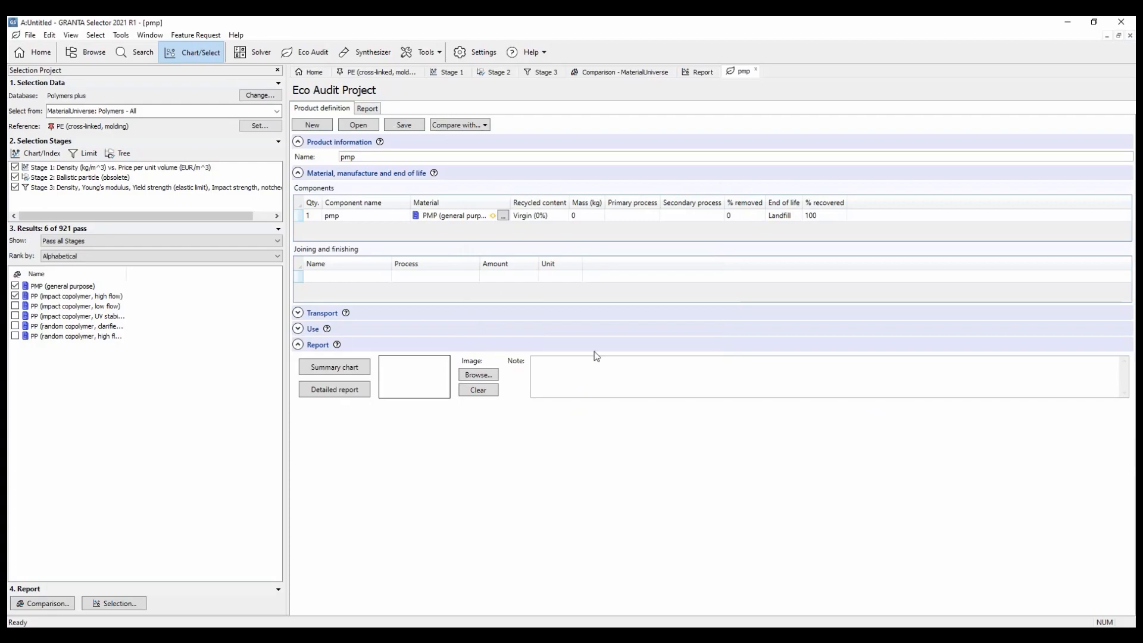
Set the pmp component's mass to 0.55 kg and its primary process to Polymer extrusion
left_click(586, 214)
type("0.55")
left_click(630, 215)
left_click(654, 216)
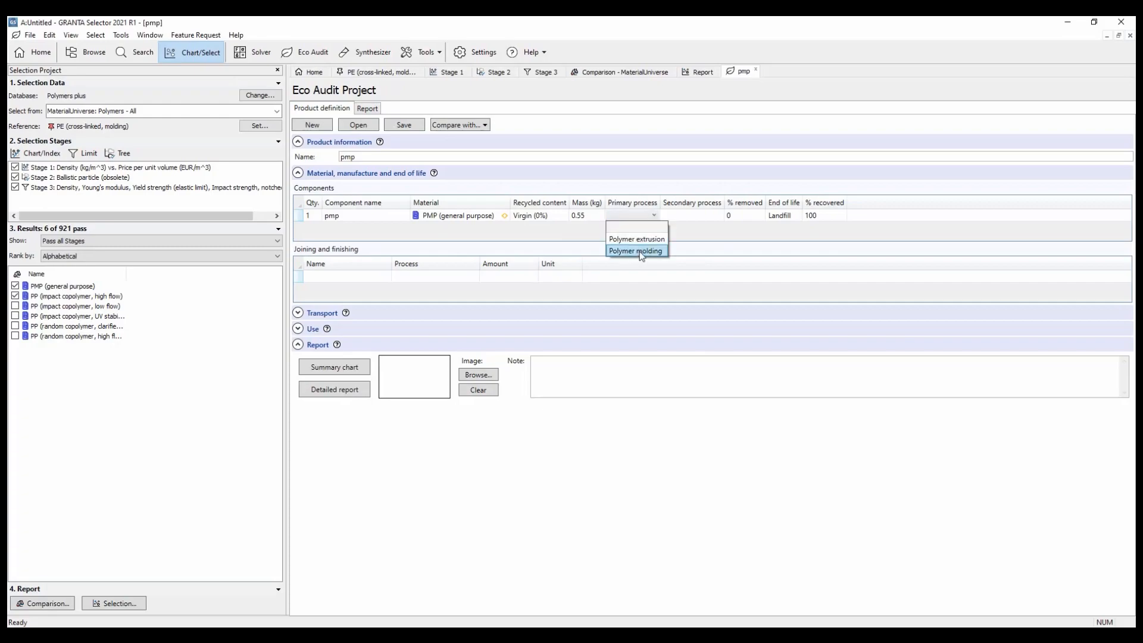
left_click(638, 239)
Choose Cutting and trimming as the component's secondary process, with 3% of the material removed
left_click(700, 216)
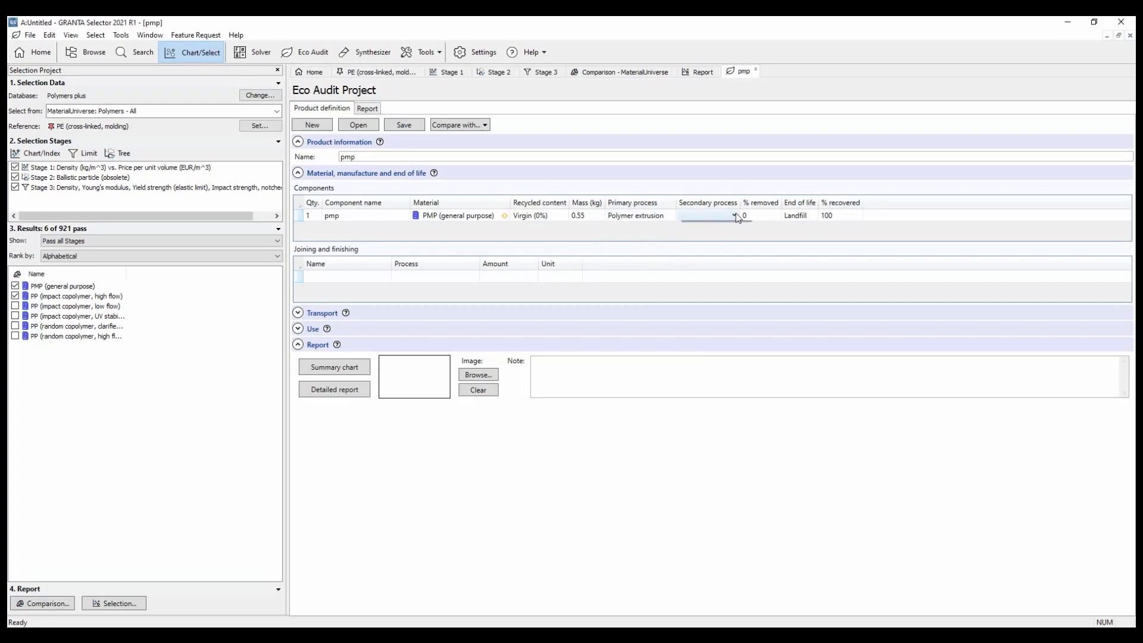
left_click(735, 215)
left_click(716, 274)
left_click(763, 219)
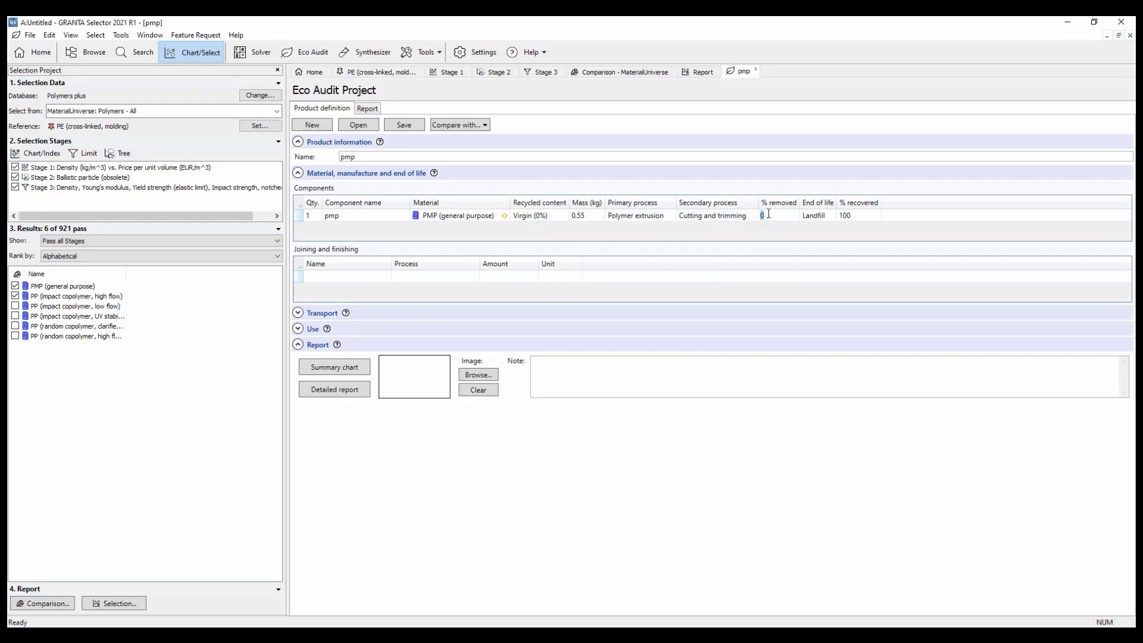
type("3")
Set the component's end of life to Reuse with 80% recovered
left_click(809, 219)
left_click(831, 216)
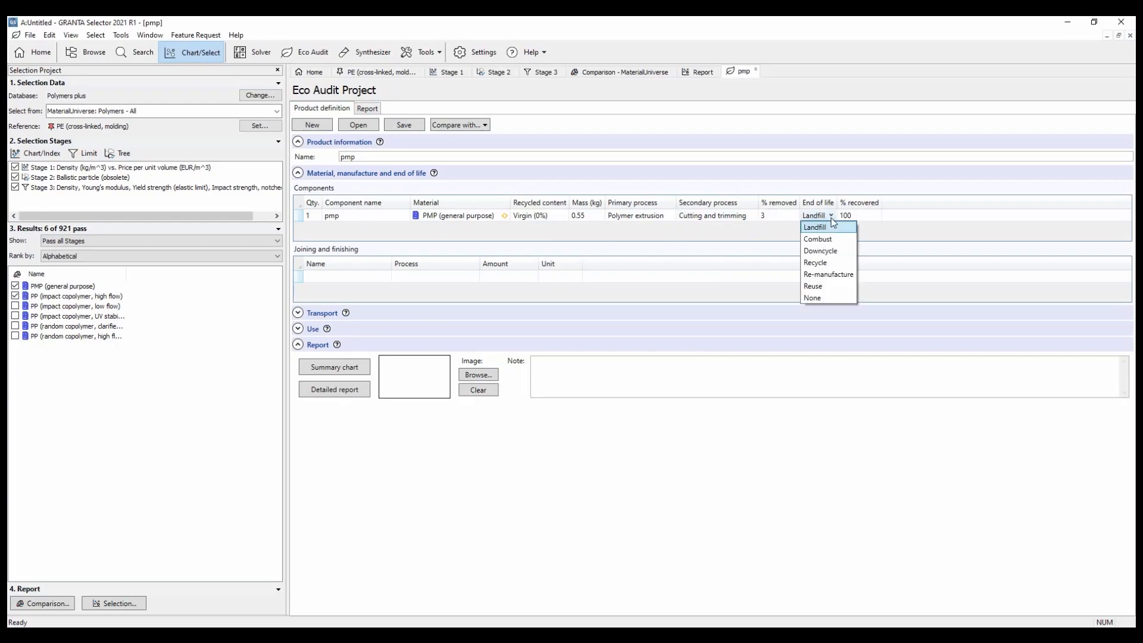
left_click(823, 287)
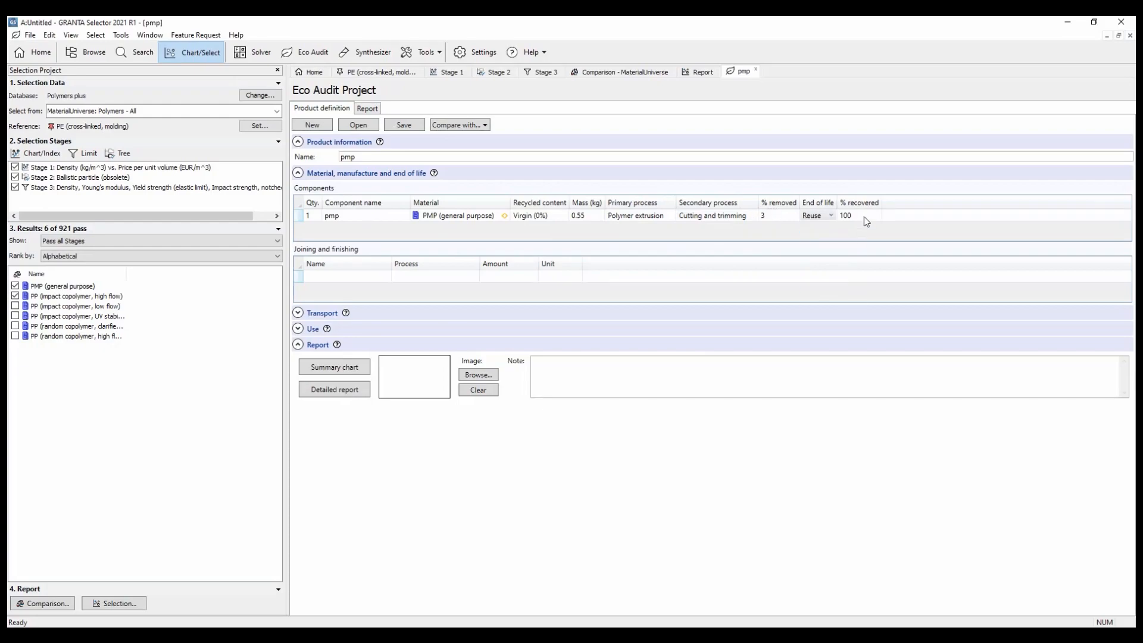
left_click(862, 215)
type("80")
Add a transport stage named cargo, using Ocean freight over 8000 km
left_click(311, 314)
left_click(326, 344)
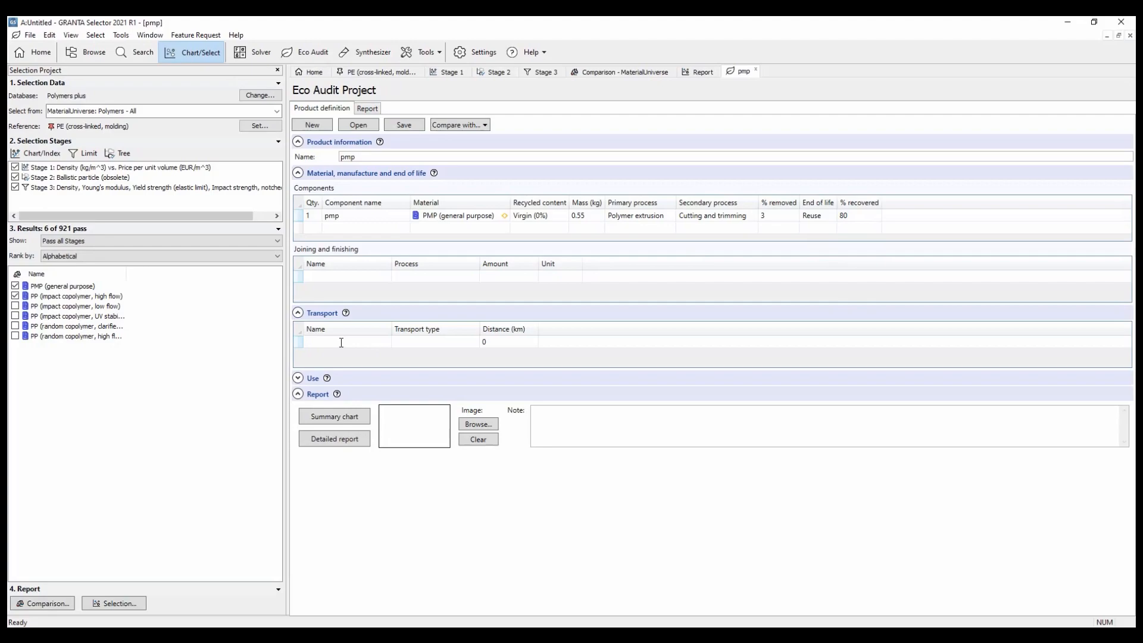
type("cargo")
left_click(440, 341)
left_click(441, 341)
left_click(443, 354)
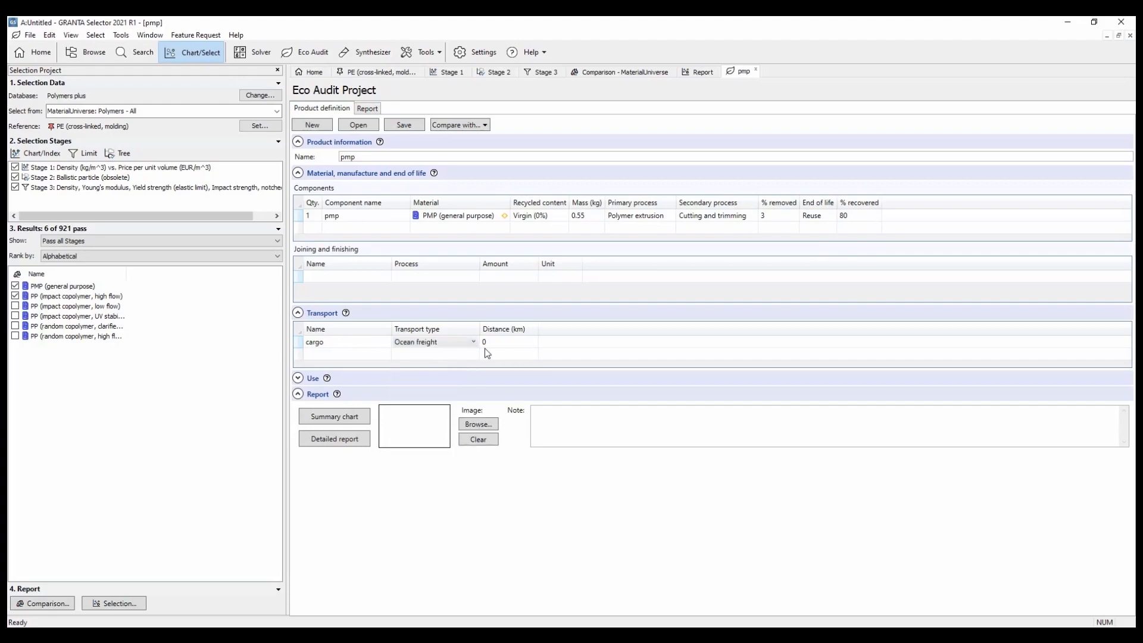
left_click(491, 341)
type("8000")
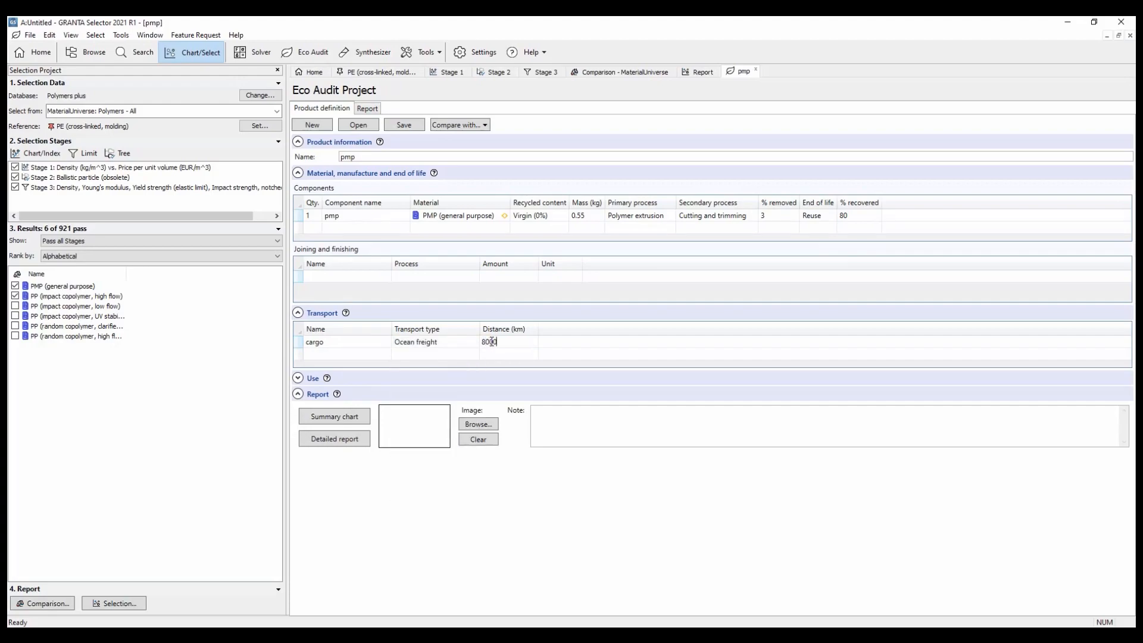
Add a transport stage named camion, using a 40 tonne (6 axle) truck over 800 km
left_click(335, 354)
type("camion")
left_click(434, 355)
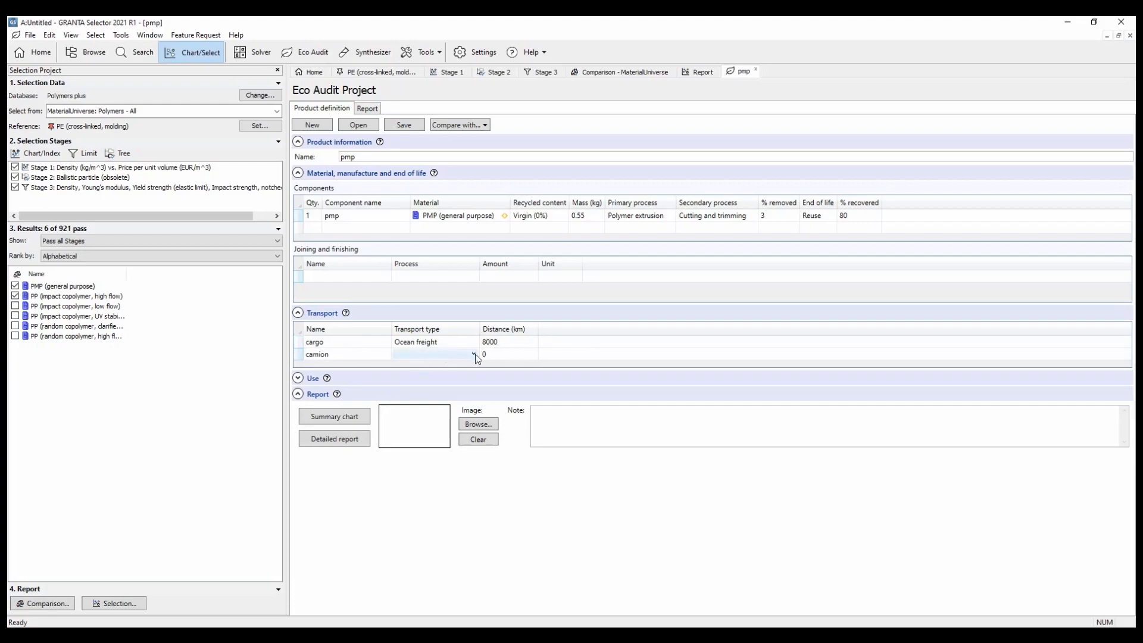
left_click(472, 354)
left_click(427, 424)
left_click(492, 356)
type("8000")
key("BackSpace")
left_click(376, 354)
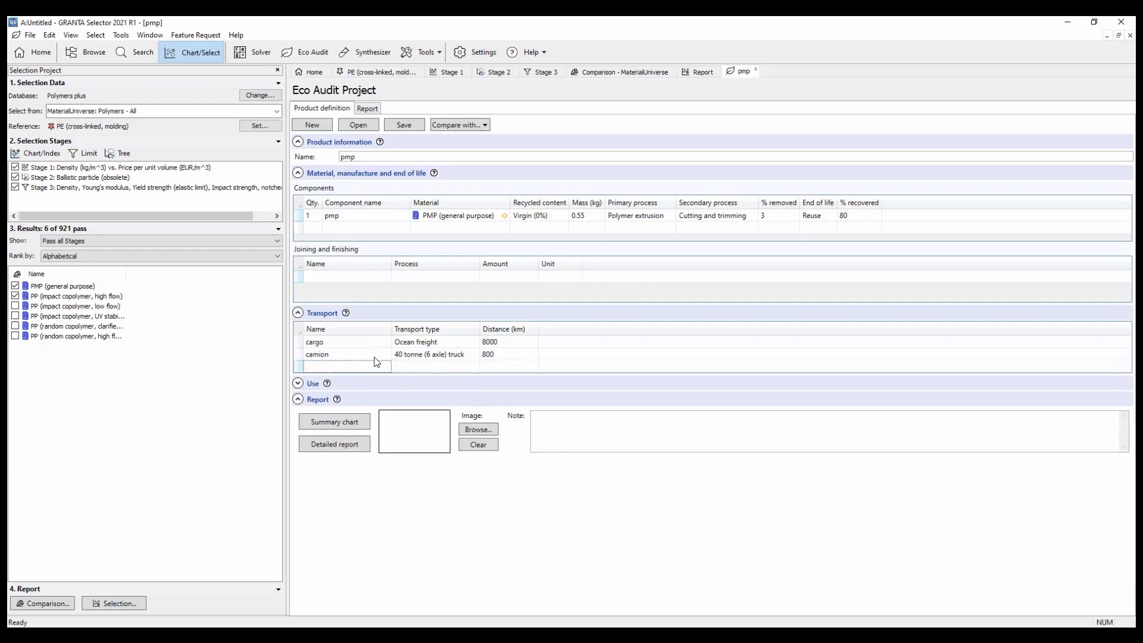
Add a transport stage named camionnette, using a 14 tonne (2 axle) truck over 200 km
left_click(361, 365)
type("camionn")
type("ette")
left_click(435, 365)
left_click(473, 366)
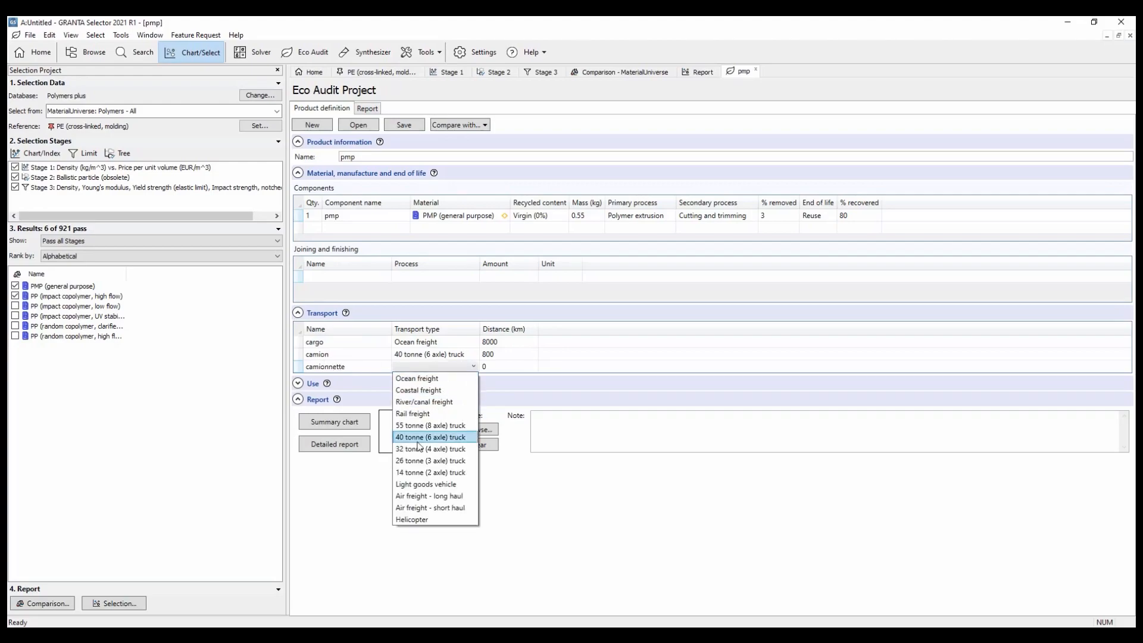
left_click(420, 472)
left_click(492, 367)
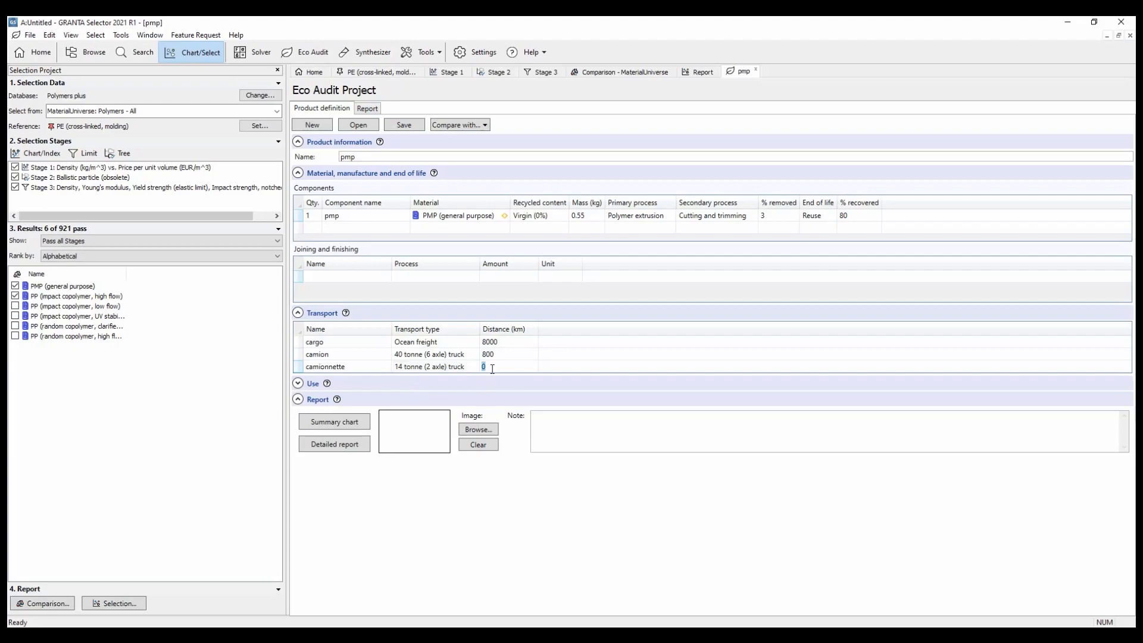
type("200")
View the Eco Audit summary chart for energy and for CO2 footprint
left_click(335, 422)
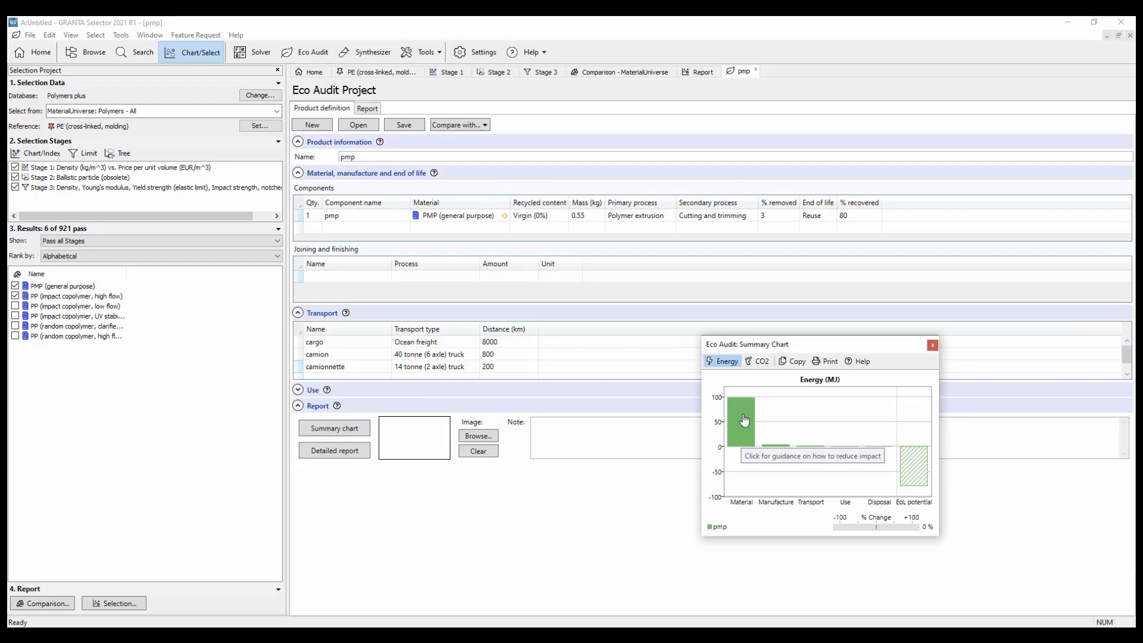
left_click(758, 363)
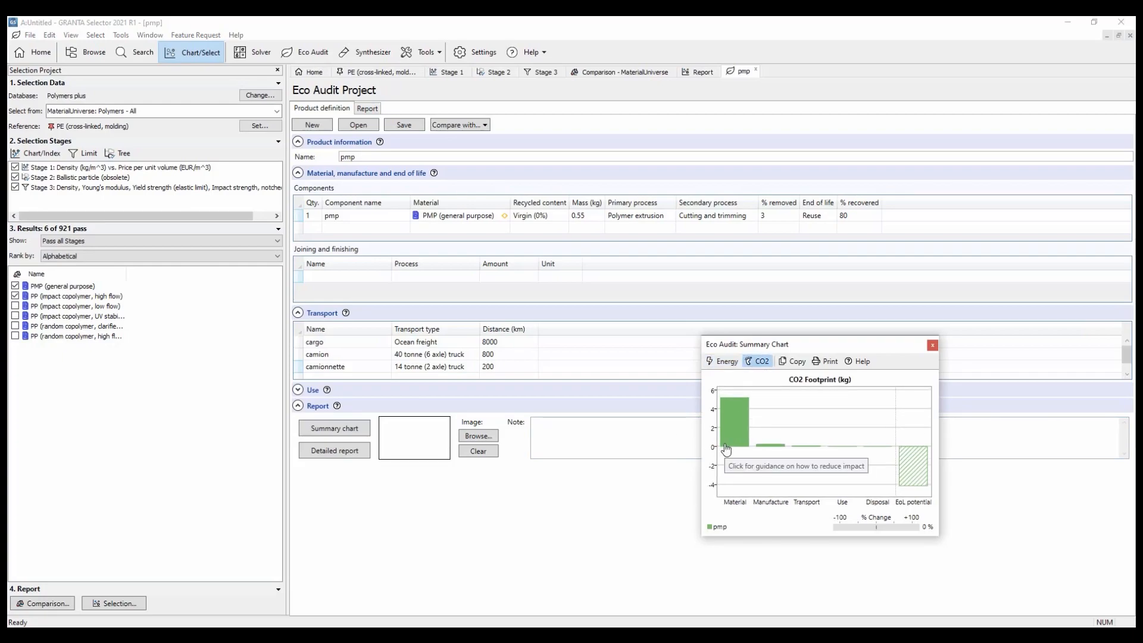
Create a comparison copy of the pmp product, naming both the new product and its component pp
left_click(459, 125)
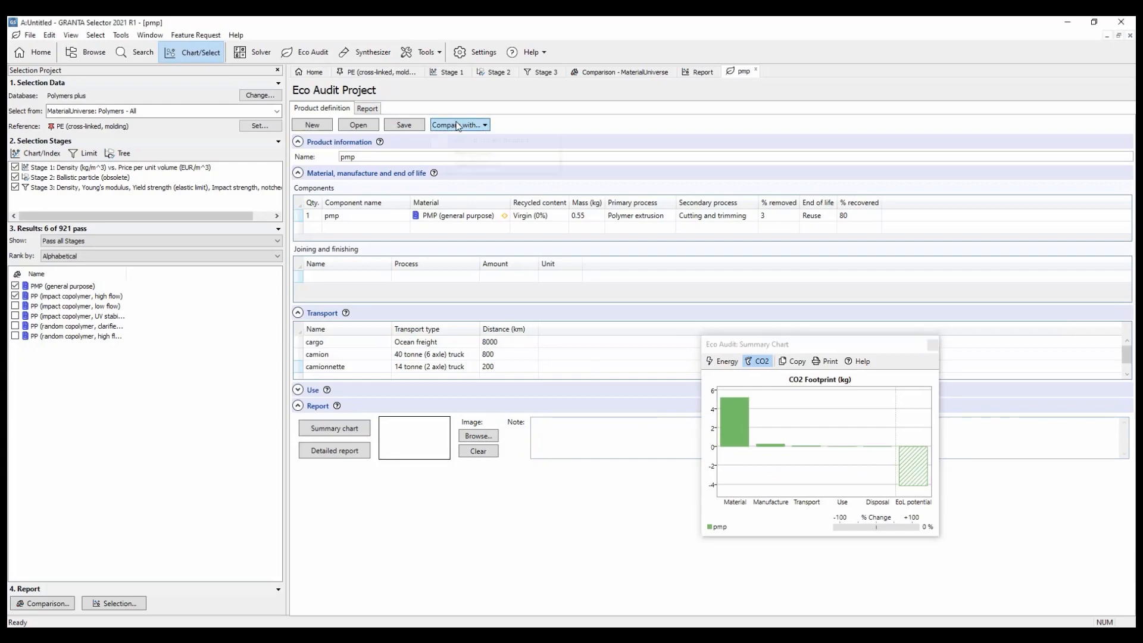
left_click(487, 142)
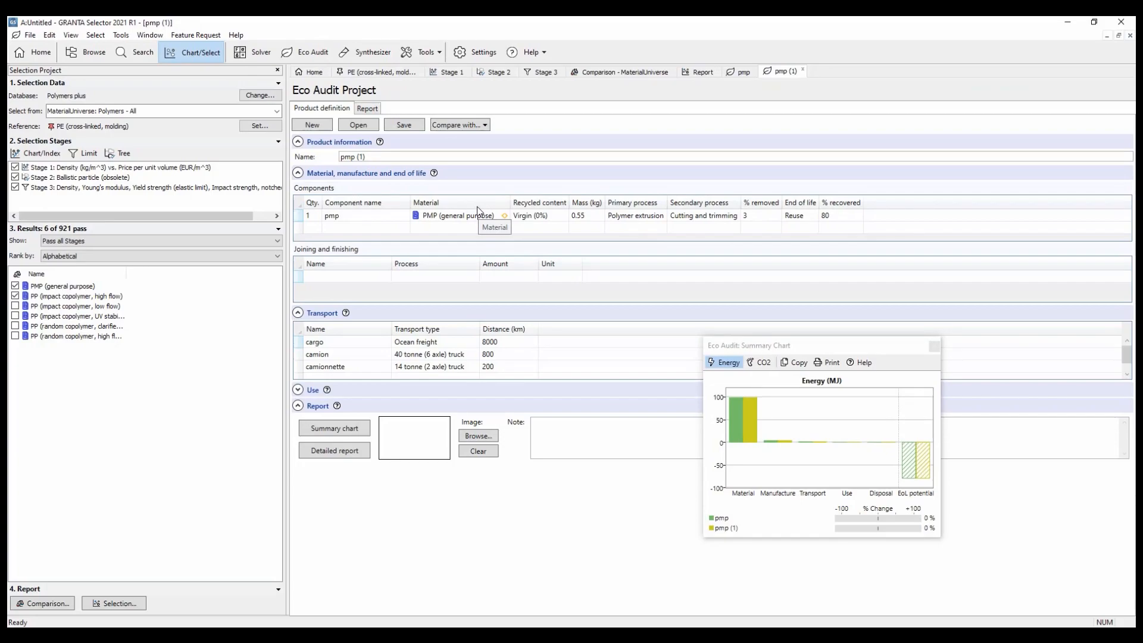
left_click_drag(381, 158, 336, 159)
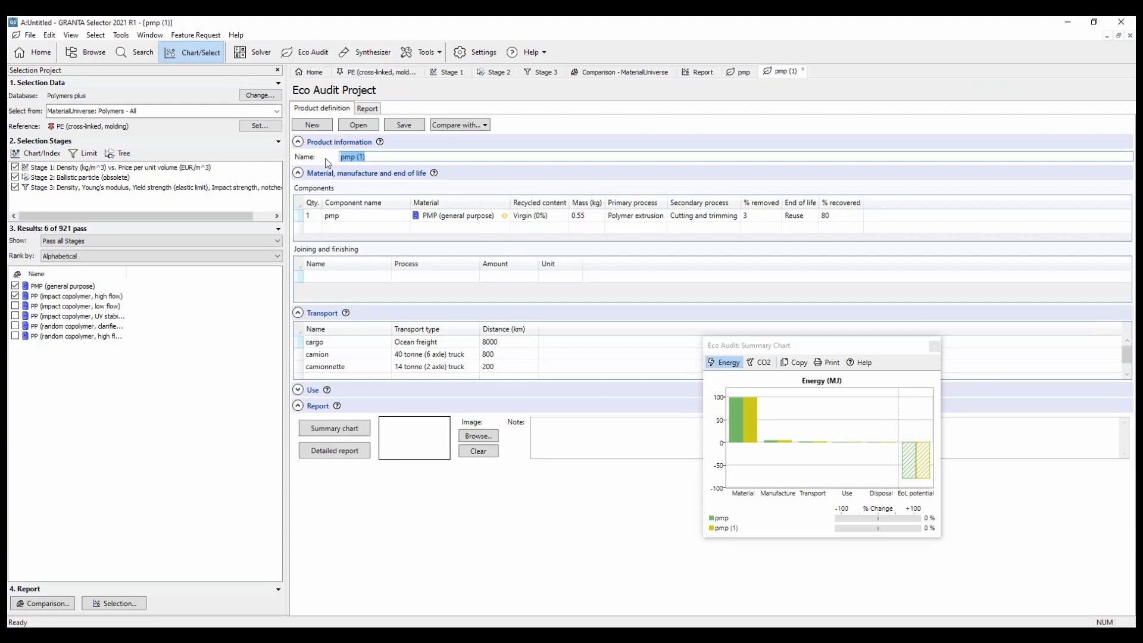
type("pp")
double_click(334, 216)
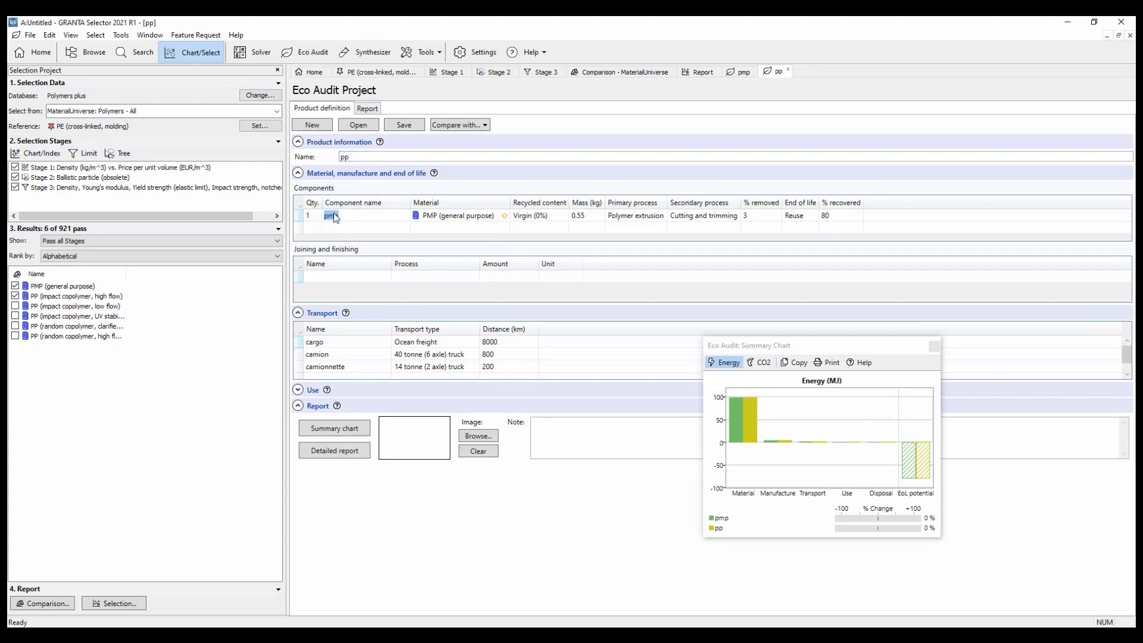
type("pp")
Set the pp component's material to unfilled PP random copolymer, high flow, and compare the CO2 footprints of both products
left_click(507, 220)
left_click(504, 221)
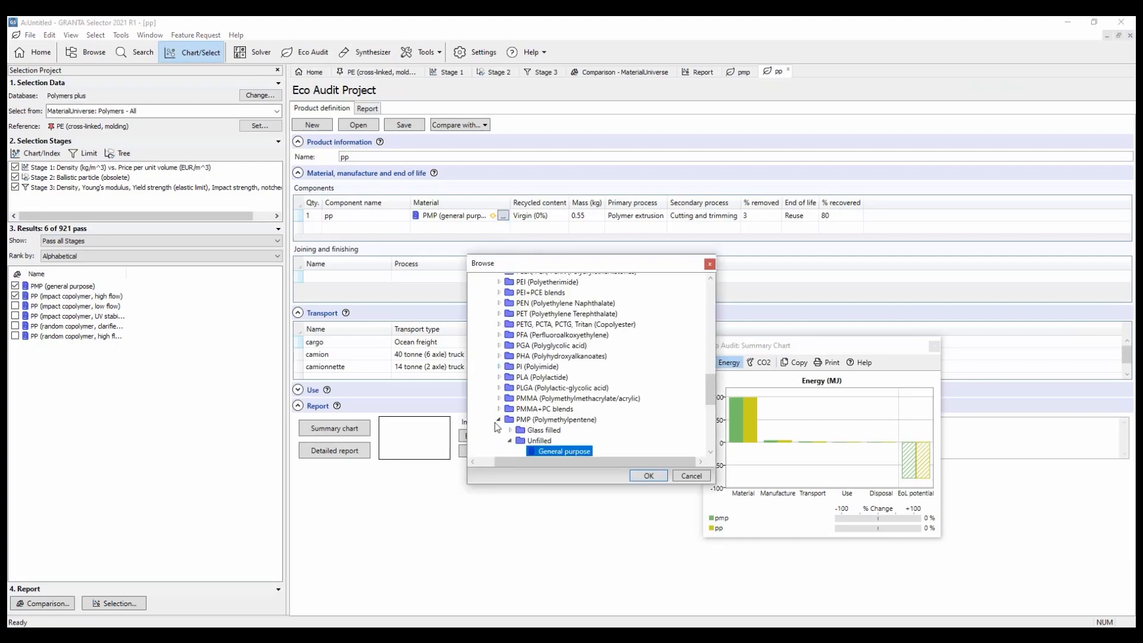
left_click(503, 420)
left_click(499, 440)
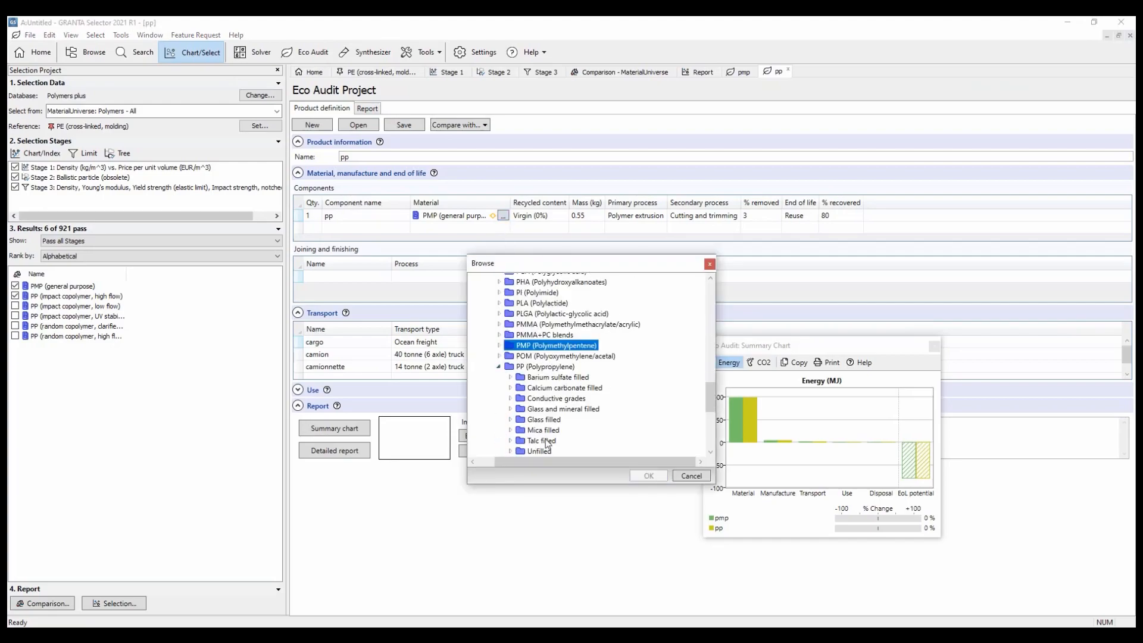
scroll(541, 444, "down", 1)
left_click(510, 424)
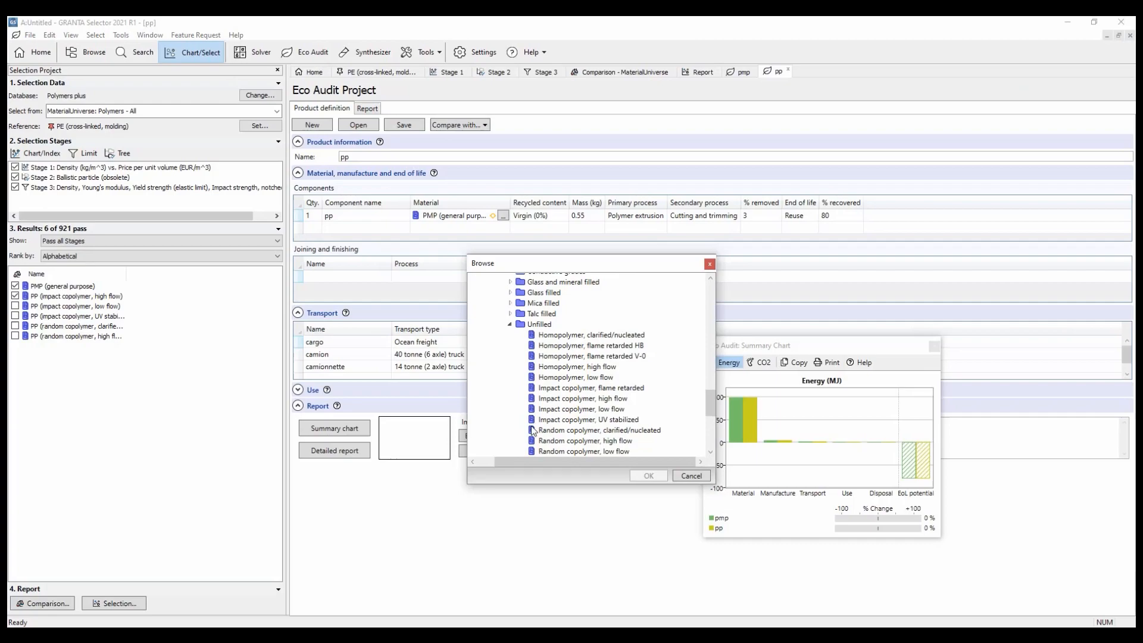
left_click(571, 441)
left_click(648, 476)
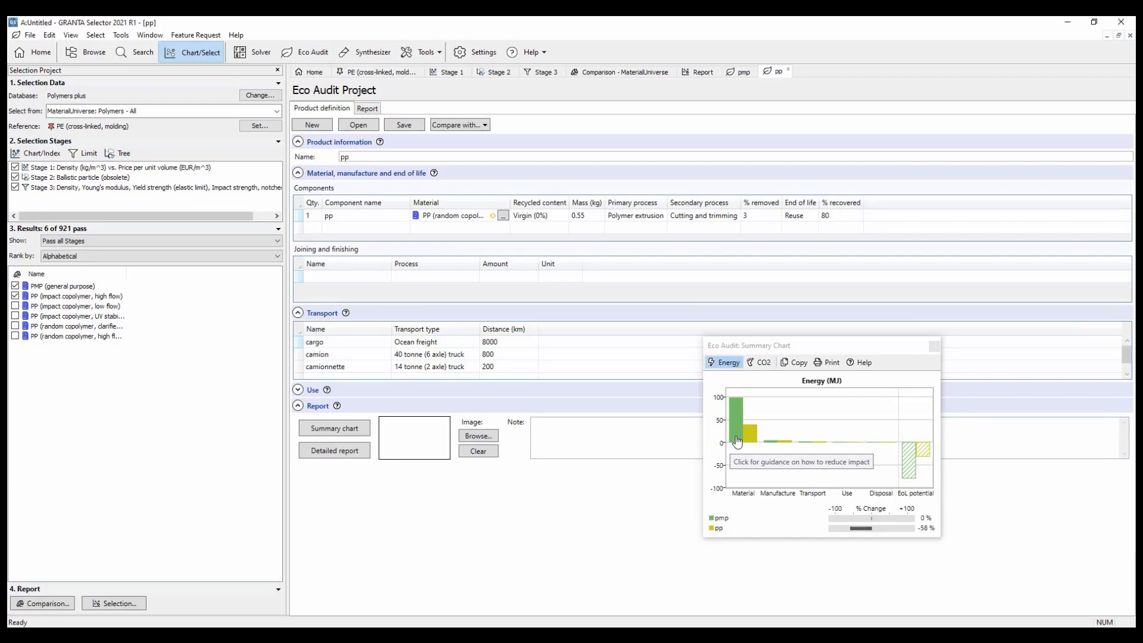
left_click(763, 367)
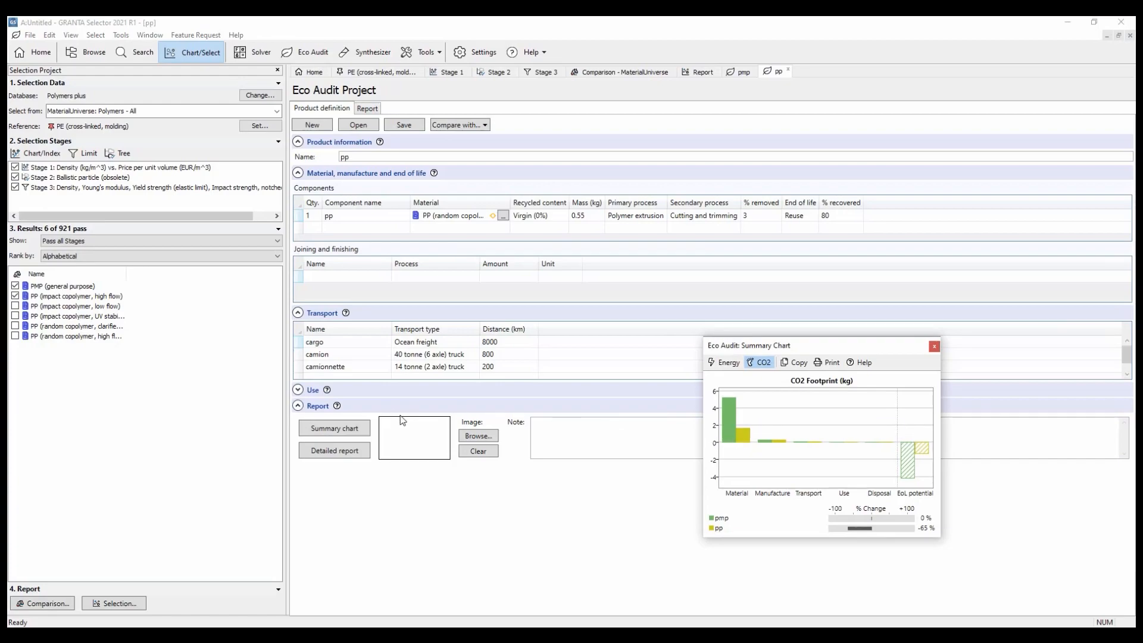
Export PP (impact copolymer, high flow) to Workbench Engineering Data using the linear, temperature-dependent, isotropic, thermal, plastic model
left_click(74, 297)
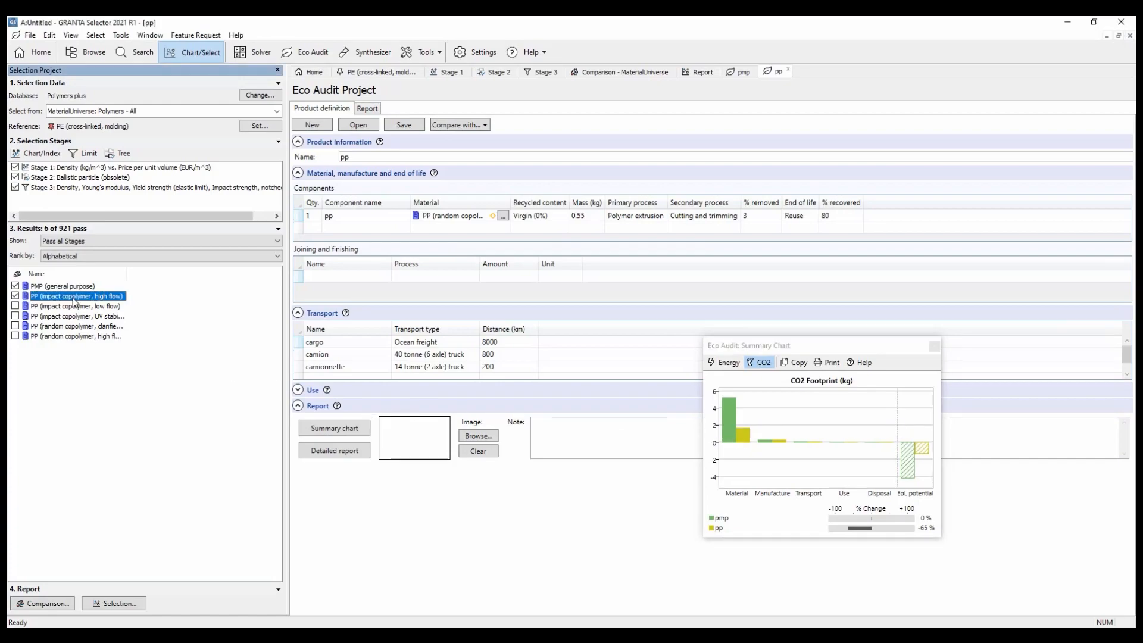
right_click(74, 301)
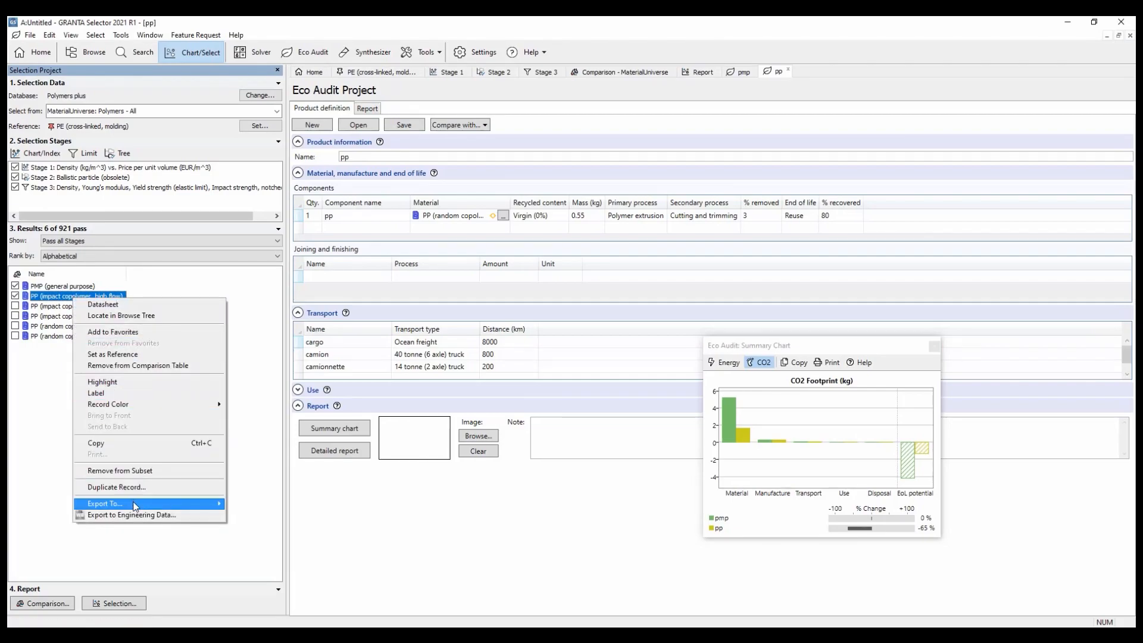
mouse_move(214, 503)
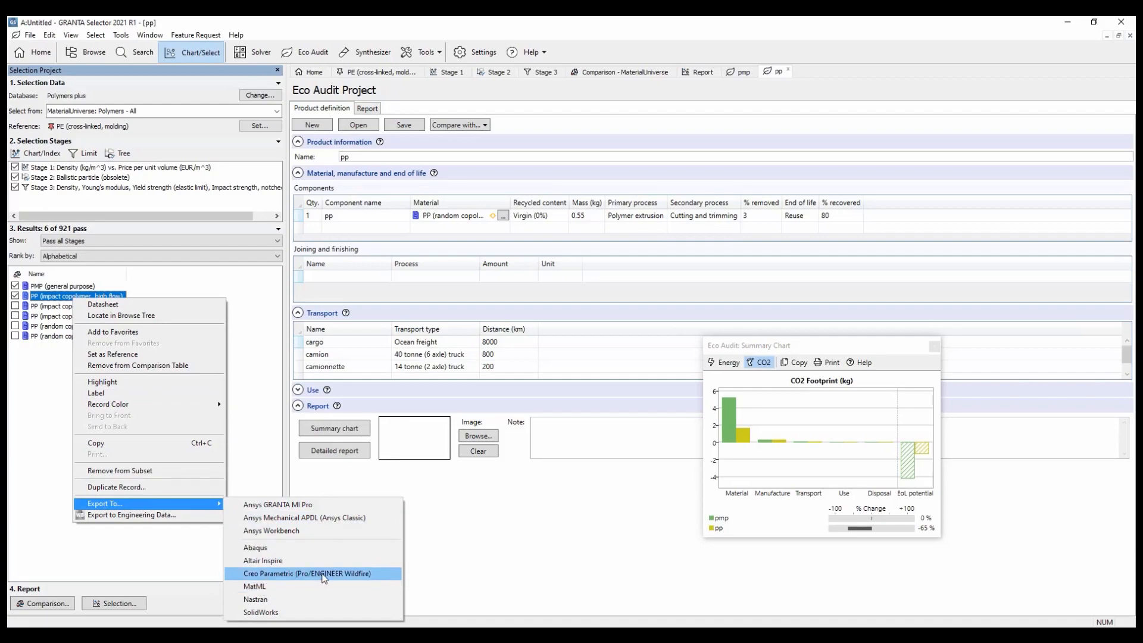
left_click(150, 516)
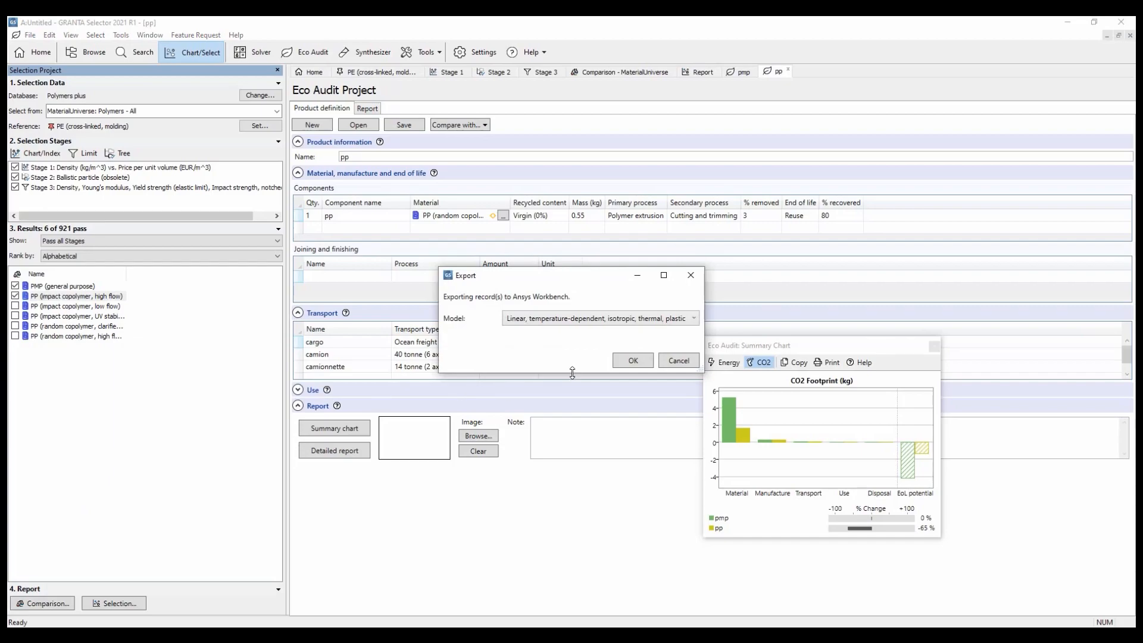
left_click(633, 361)
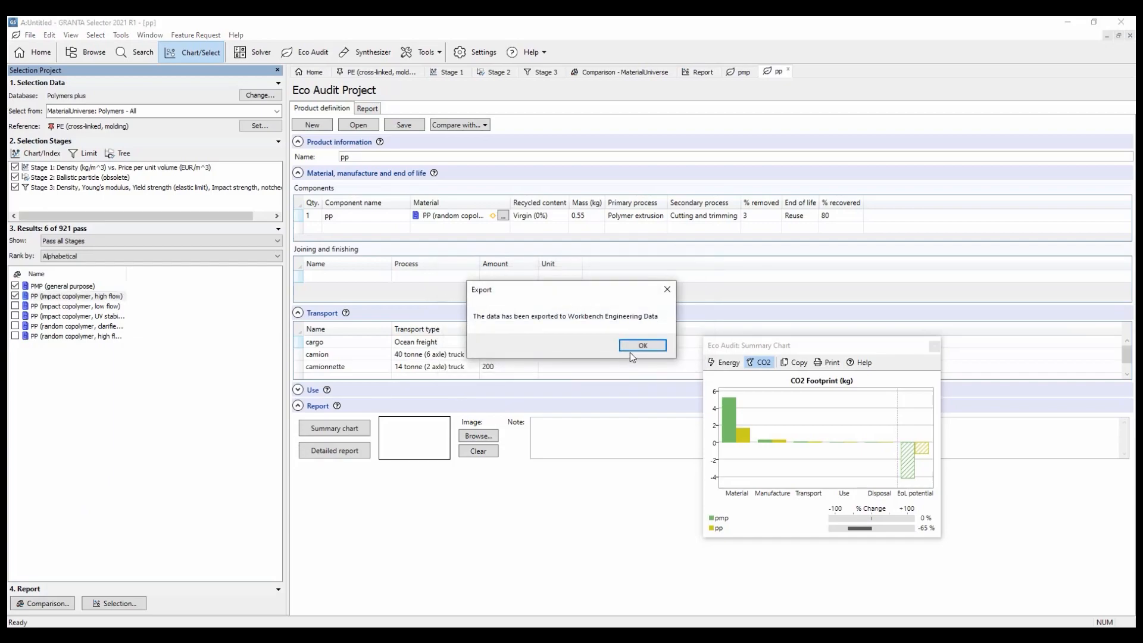
left_click(642, 345)
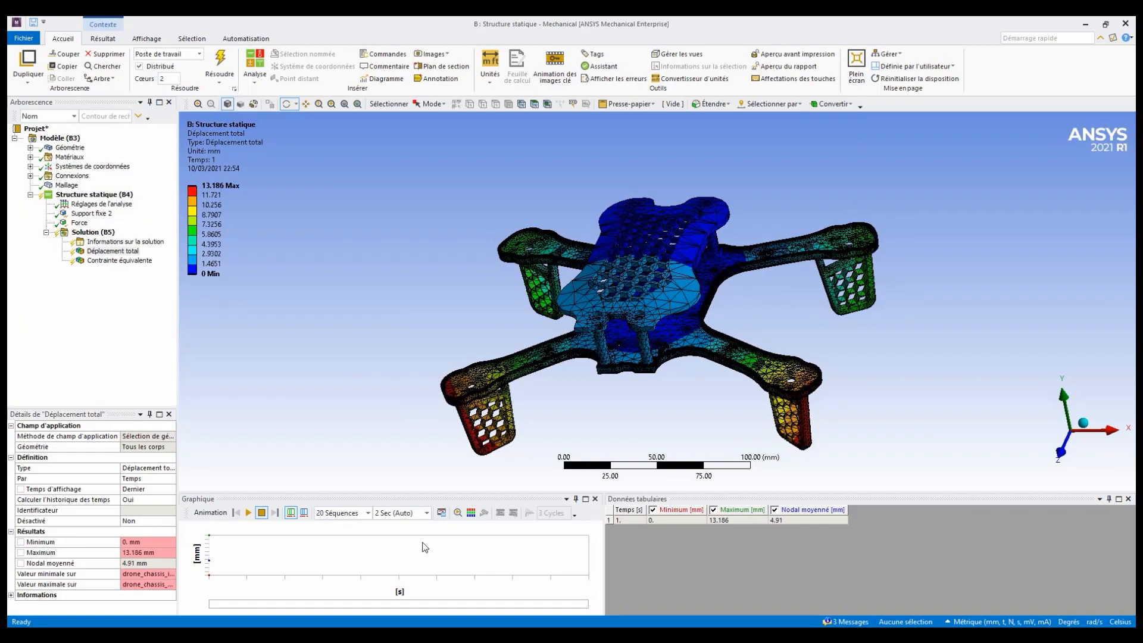
In Ansys Mechanical, assign PP (random copolymer, high flow) as the material of all the drone's geometry bodies
left_click(30, 157)
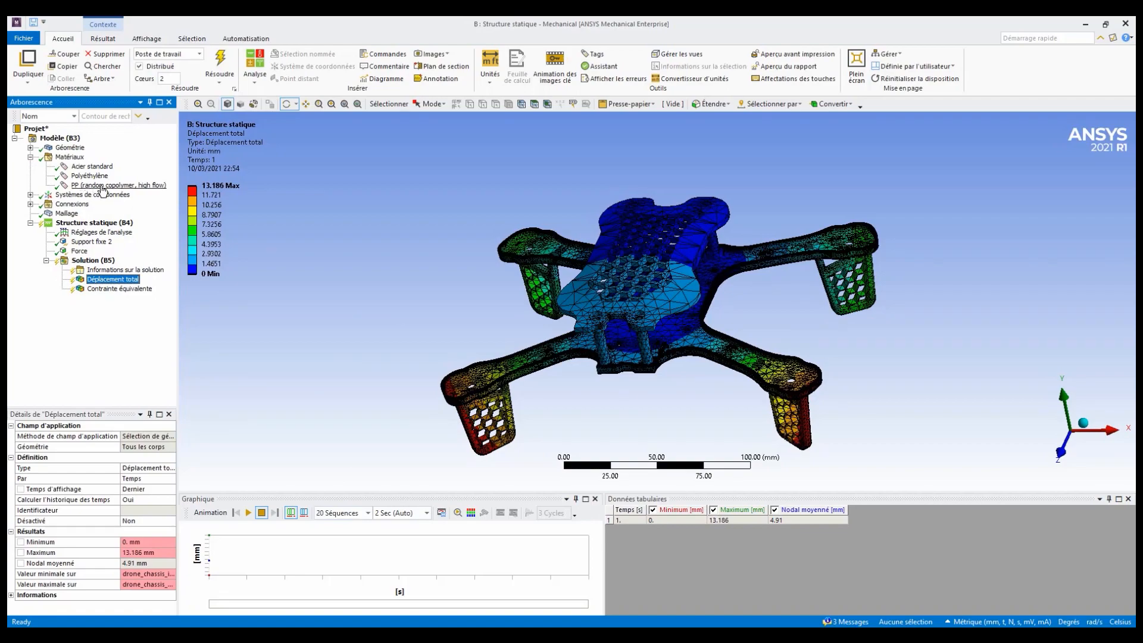
left_click(31, 147)
left_click(88, 158)
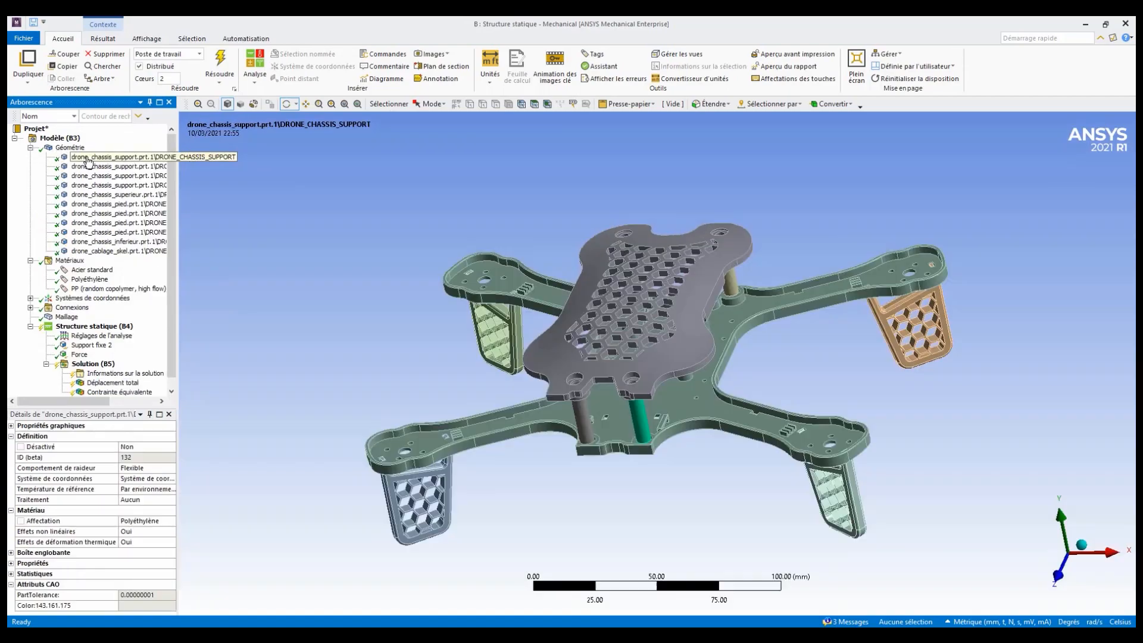
left_click(104, 253, "shift")
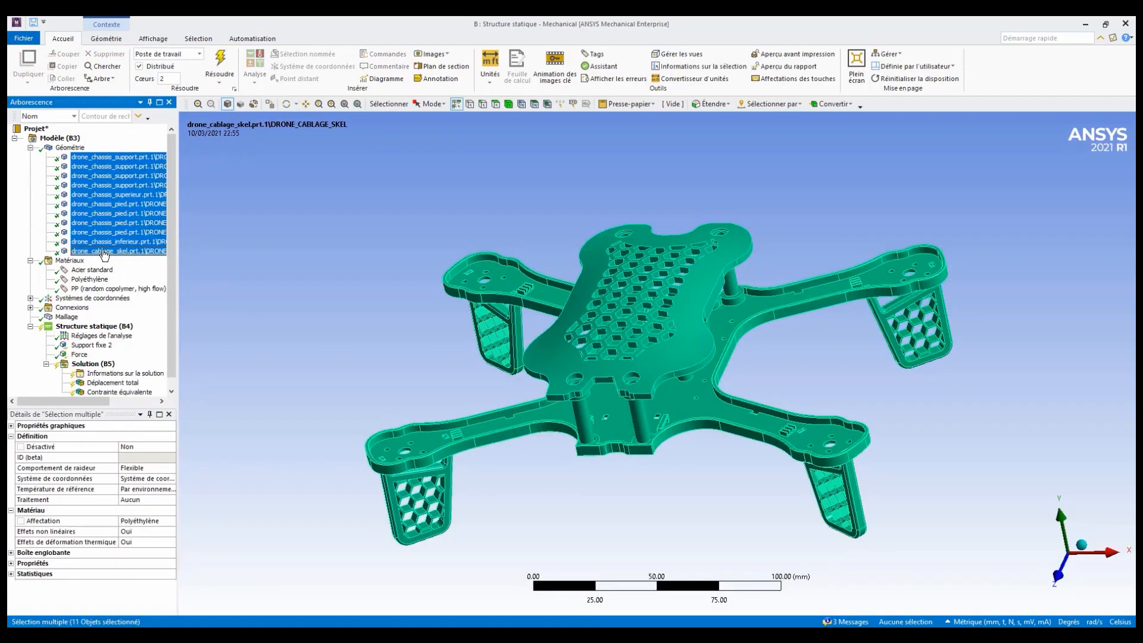
left_click(156, 523)
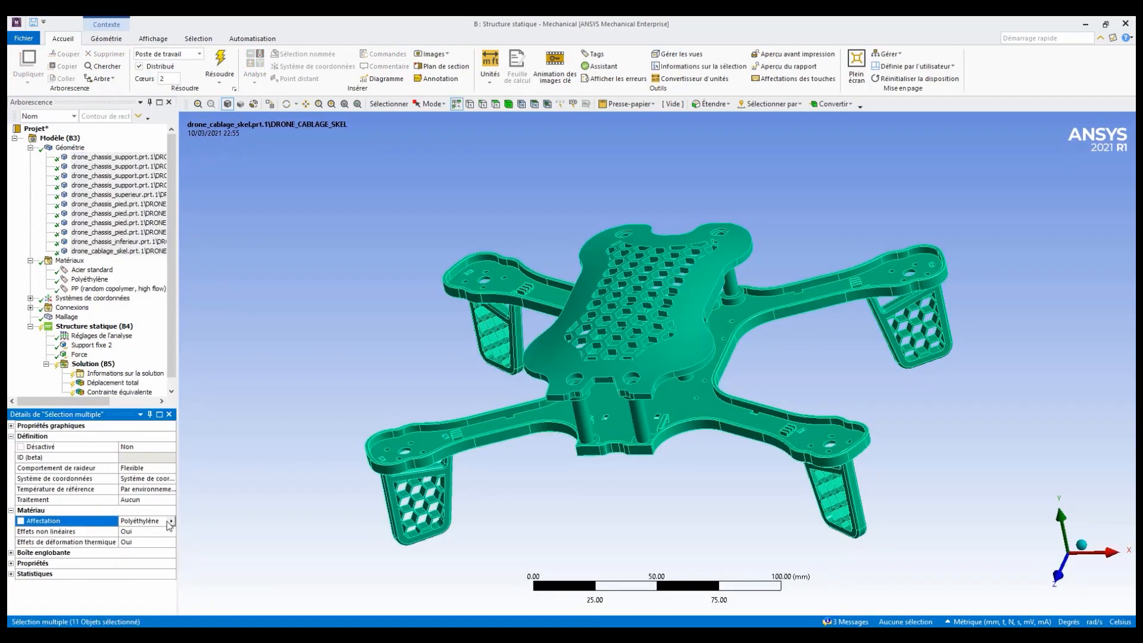
left_click(170, 521)
left_click(213, 409)
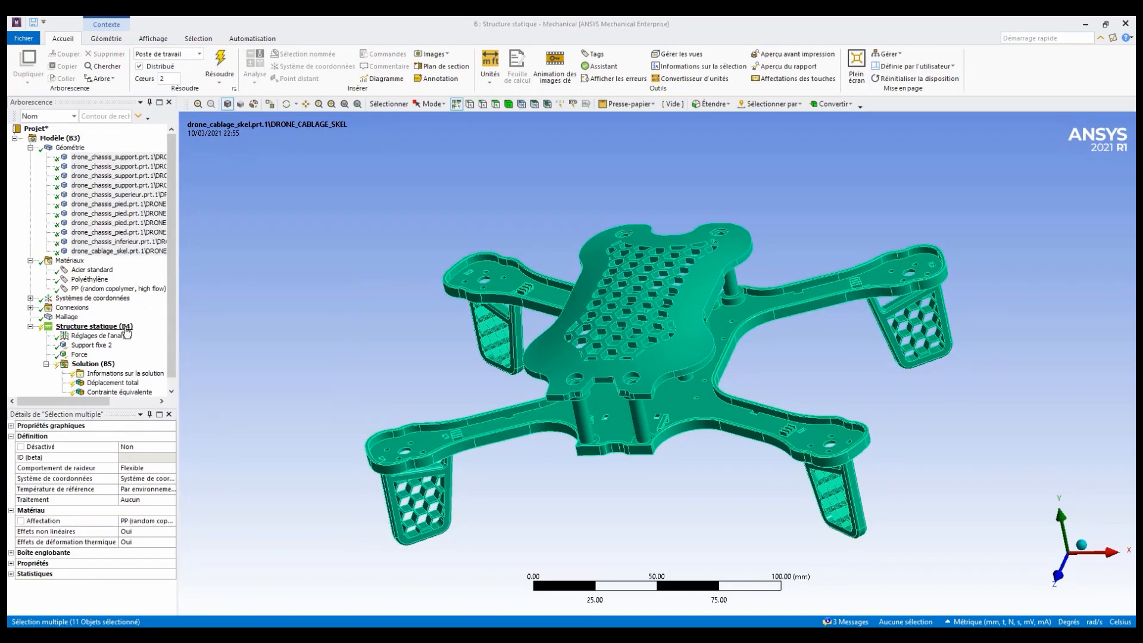
Solve the static structural analysis with the new material and display the total displacement result
left_click(83, 365)
right_click(86, 365)
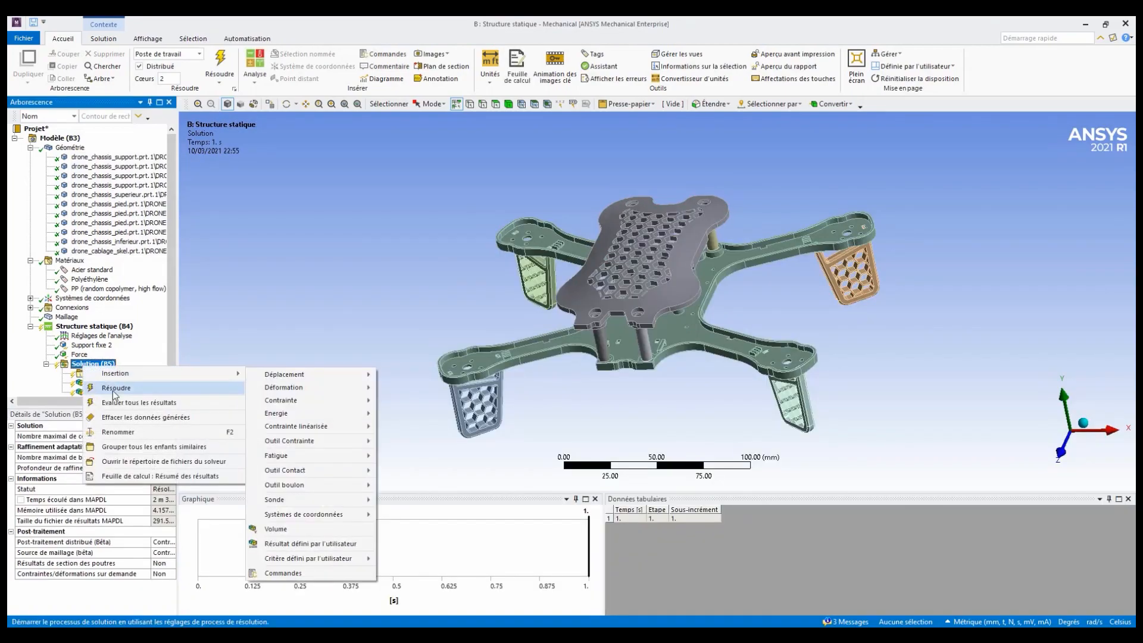
left_click(265, 306)
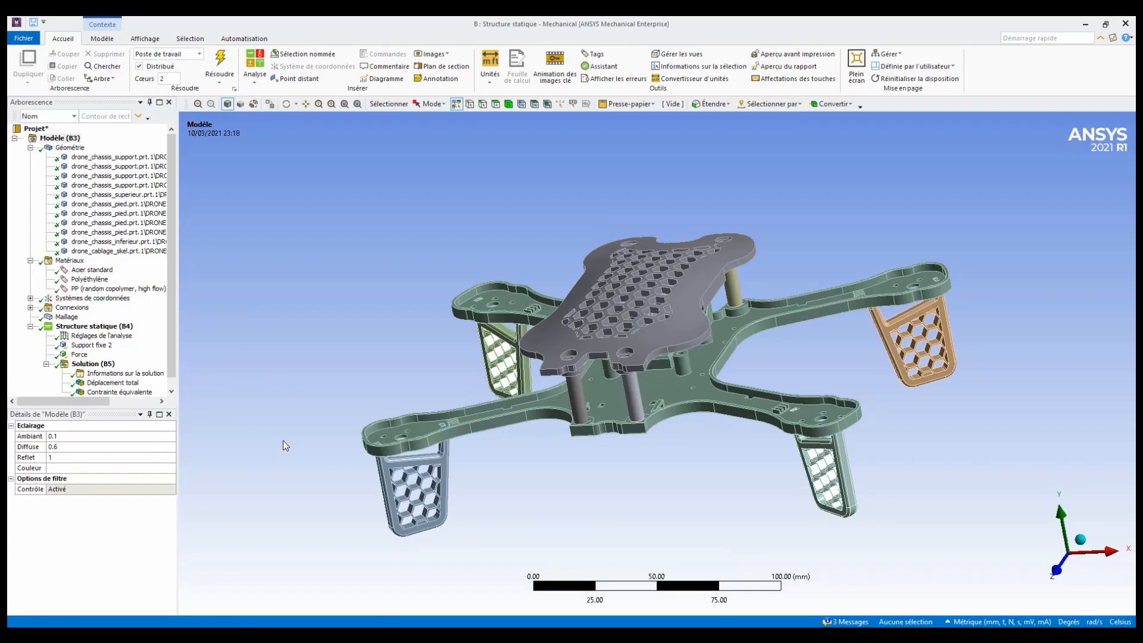
left_click(124, 383)
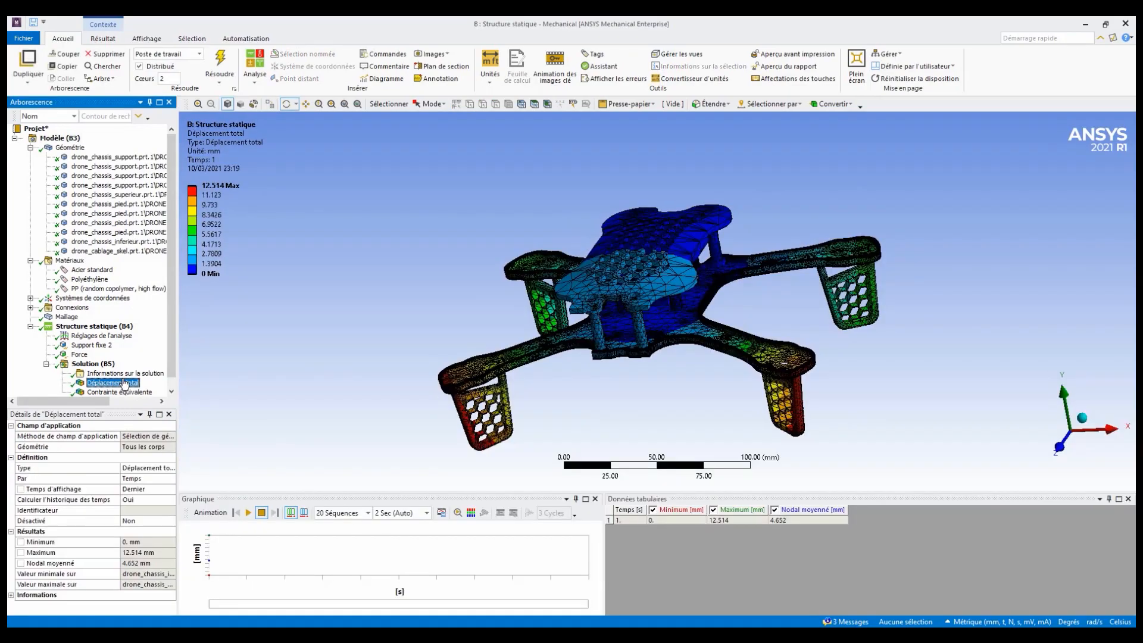